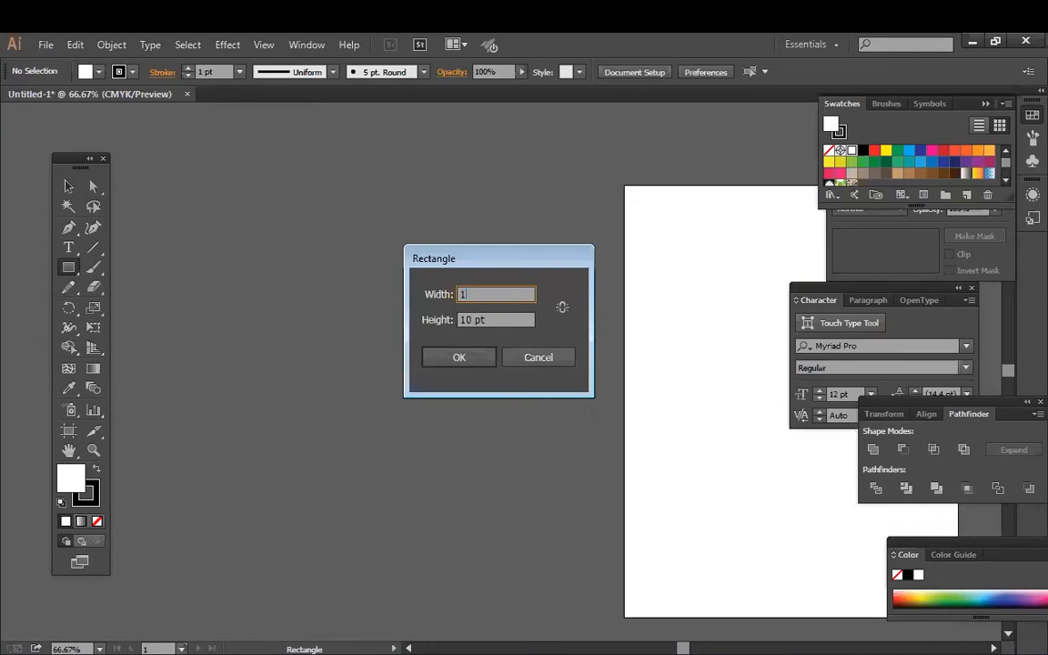
- Create a white square with the Rectangle tool and place it on the canvas beside the artboard
type("100")
key("Return")
left_click(80, 193)
left_click_drag(314, 353, 440, 386)
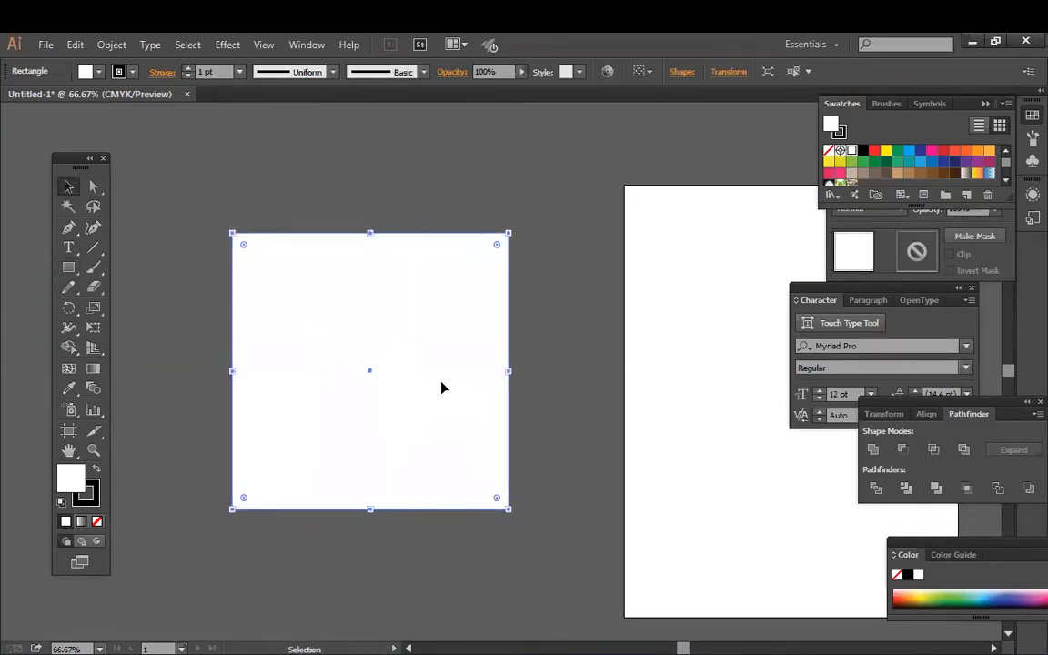
- Add a slightly smaller square centred inside the white one and fill it with light gray
left_click_drag(499, 225, 525, 246)
double_click(71, 485)
left_click_drag(494, 309, 492, 315)
left_click(877, 295)
left_click(421, 185)
- Duplicate the light gray square and scale the copy down to a smaller, centred inner square
left_click(407, 341)
key("ctrl+c")
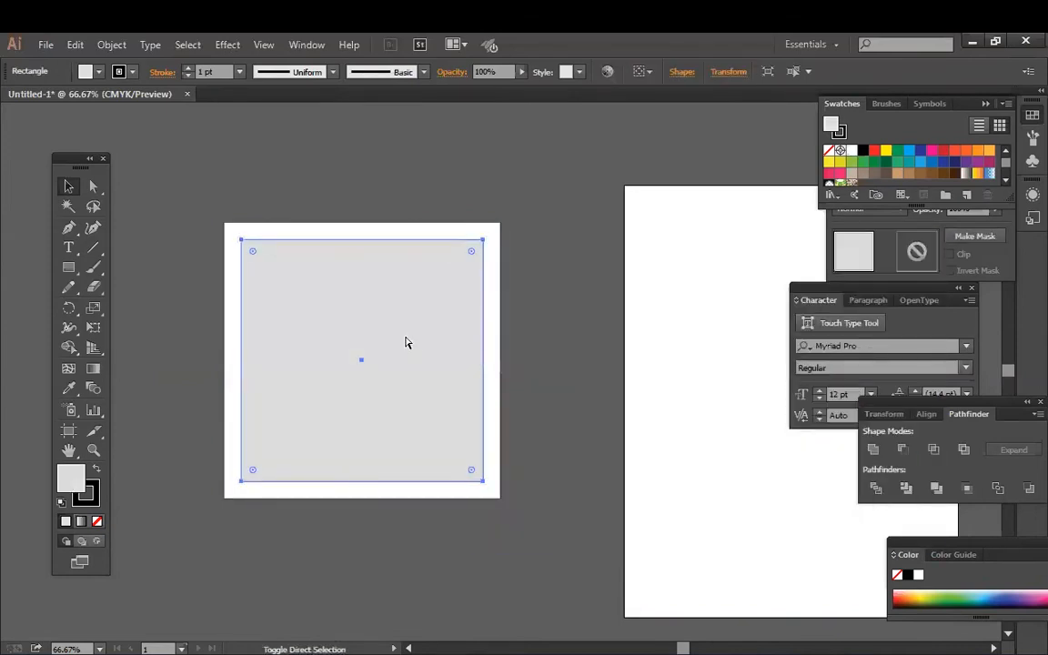
left_click_drag(485, 242, 460, 274)
left_click(533, 216)
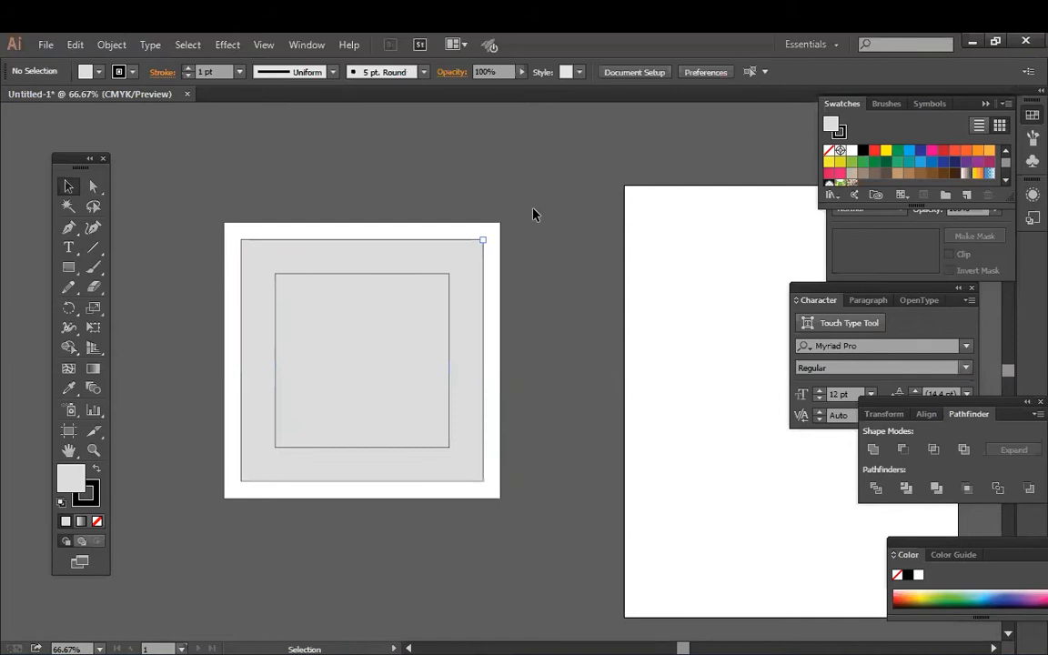
- Round the corners of the two outer squares and draw a 0.25 pt stroked circle in the gray square's top-left corner
key("ctrl+1")
left_click_drag(500, 237, 570, 280)
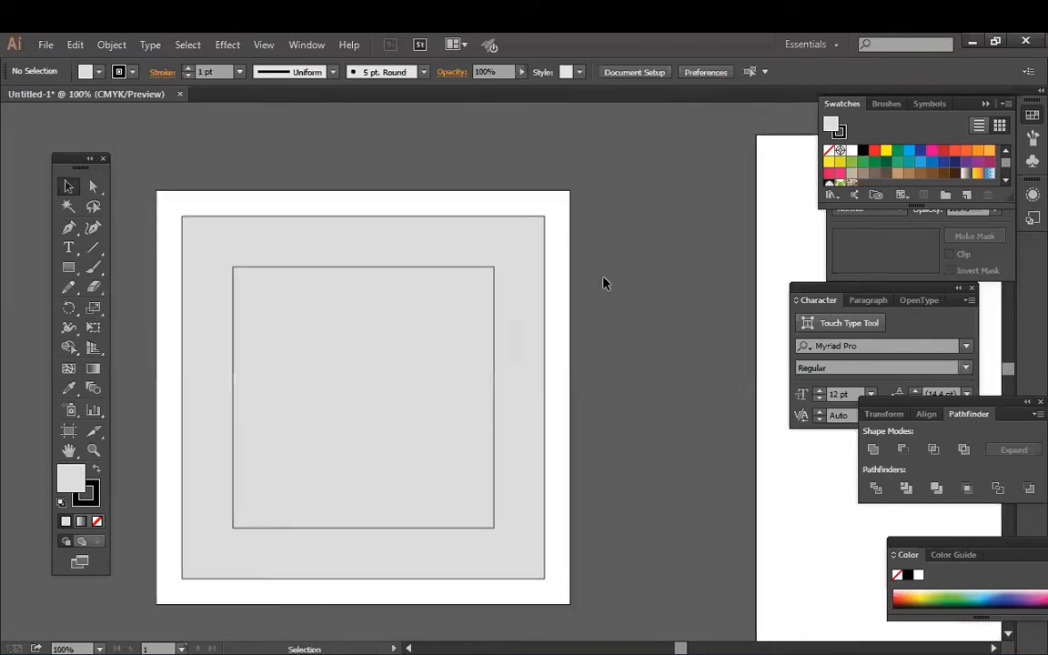
left_click(325, 218)
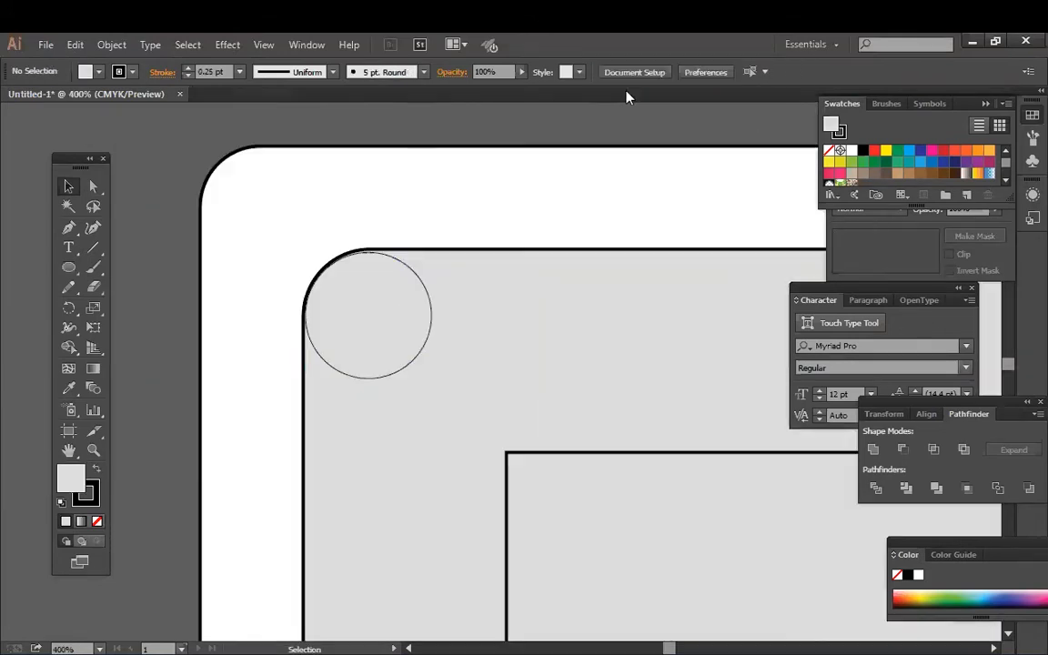
key("ctrl+plus")
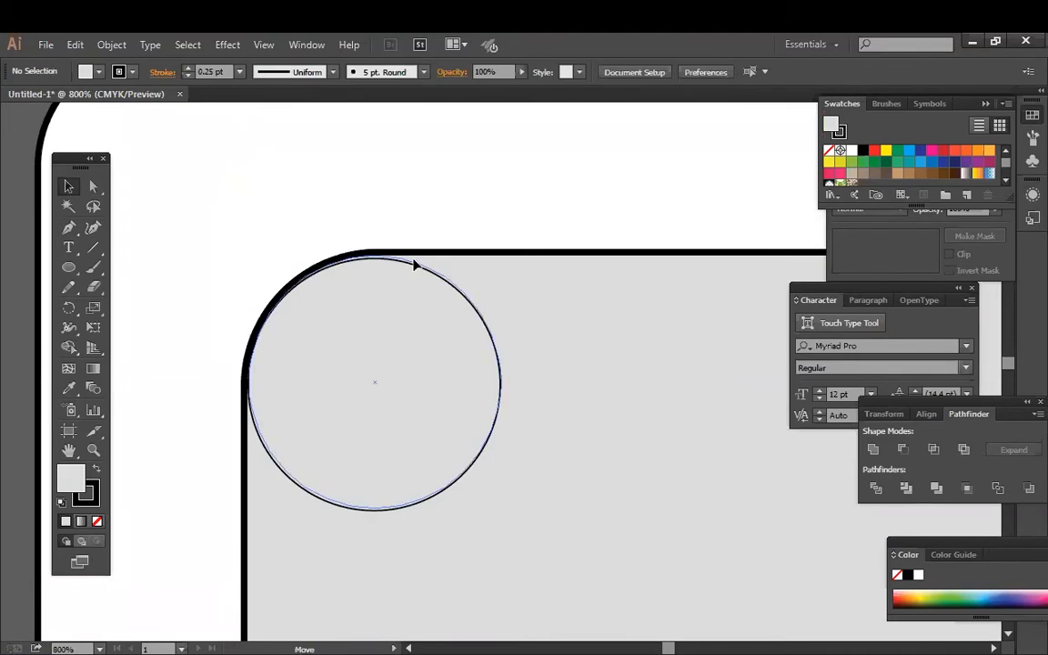
- Copy the corner circle horizontally to the gray square's top-right corner and align it with the rounded corner
left_click(414, 265)
key("ctrl+minus")
key("ctrl+minus")
key("ctrl+minus")
key("ctrl+minus")
key("ctrl+minus")
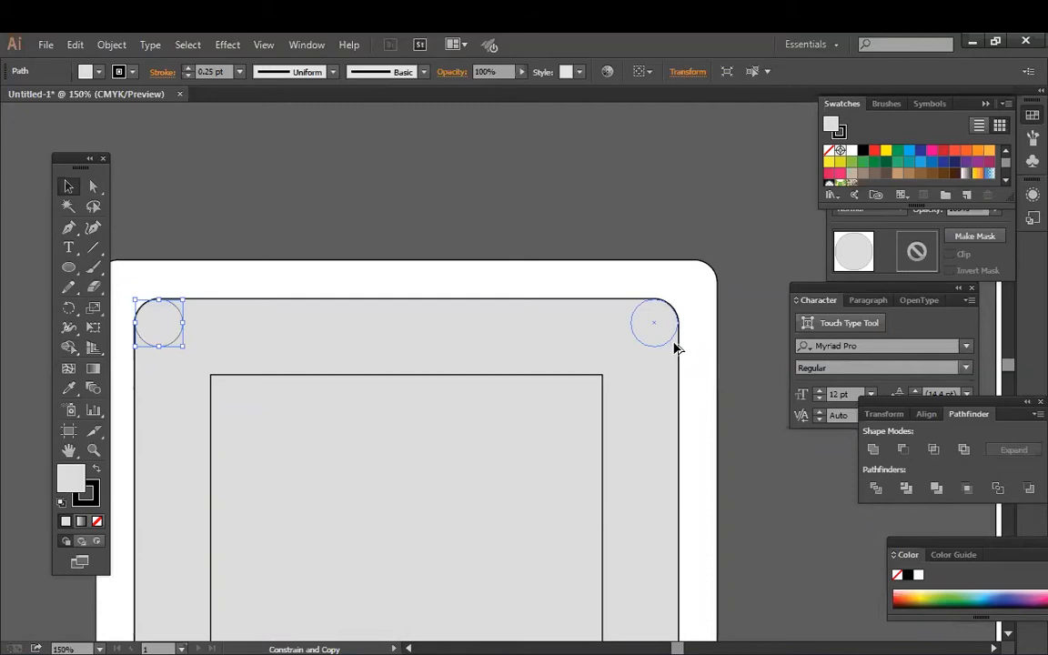
left_click_drag(697, 345, 697, 346)
key("ctrl+plus")
key("ctrl+plus")
key("ctrl+plus")
key("ctrl+plus")
left_click_drag(737, 226, 47, 353)
left_click_drag(488, 298, 483, 304)
- Copy the two top circles straight down into the gray square's bottom corners and check their alignment
key("ctrl+0")
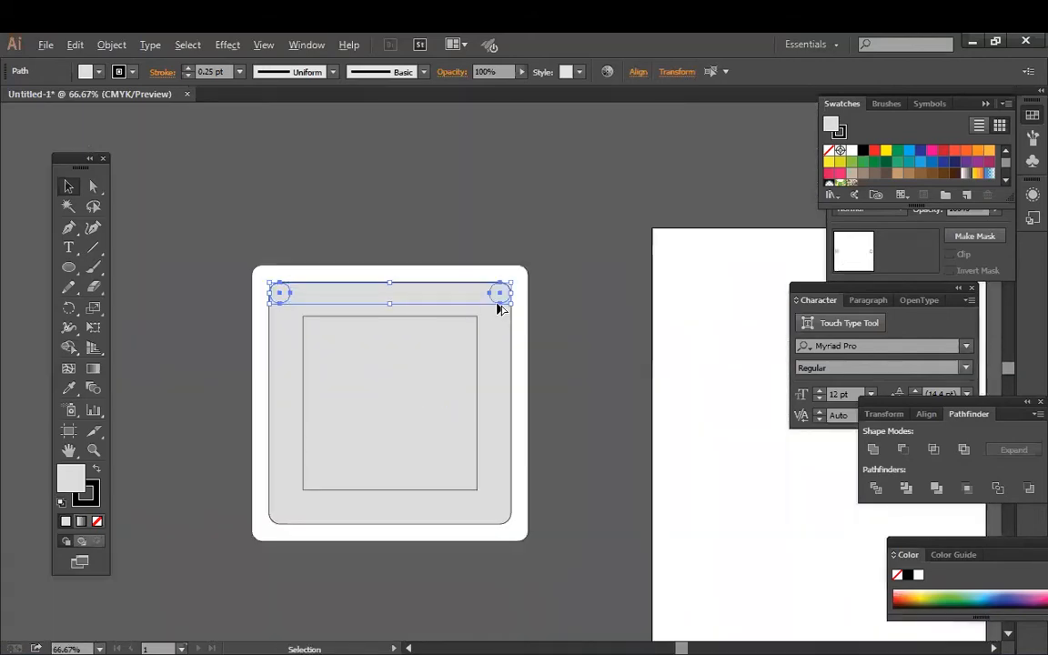
left_click_drag(498, 528, 499, 531)
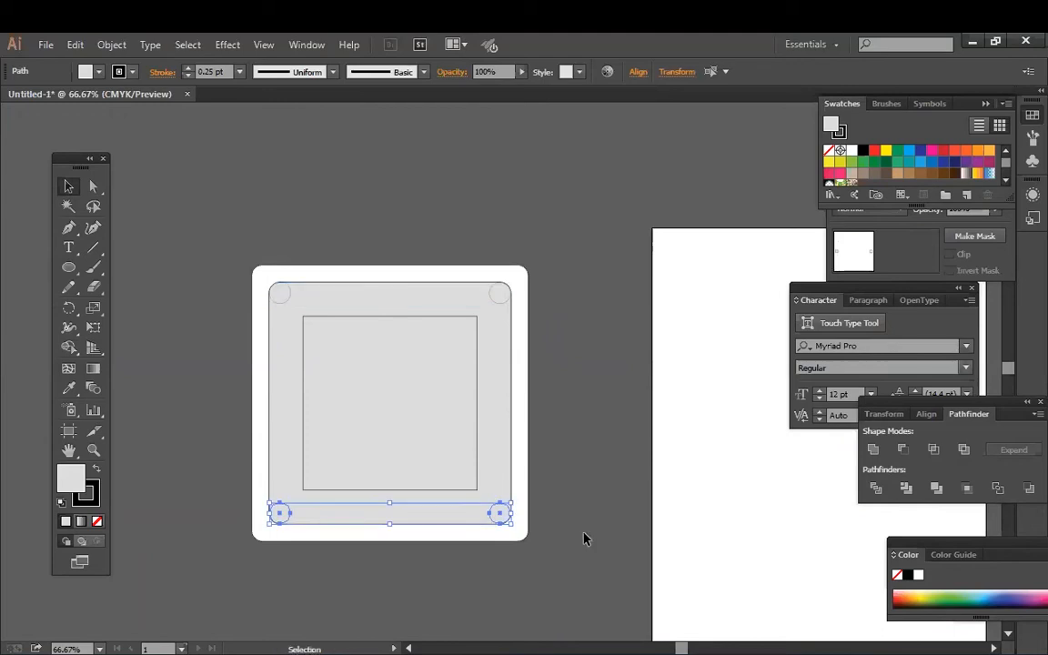
key("ctrl+plus")
key("ctrl+plus")
key("ctrl+plus")
key("ctrl+plus")
key("ctrl+plus")
left_click_drag(565, 619, 503, 508)
- Split the gray rounded square with the four corner circles using the Divide pathfinder and ungroup the pieces
key("ctrl+minus")
key("ctrl+minus")
key("ctrl+minus")
key("ctrl+minus")
left_click(225, 157, "shift")
left_click(555, 158, "shift")
left_click(546, 364, "shift")
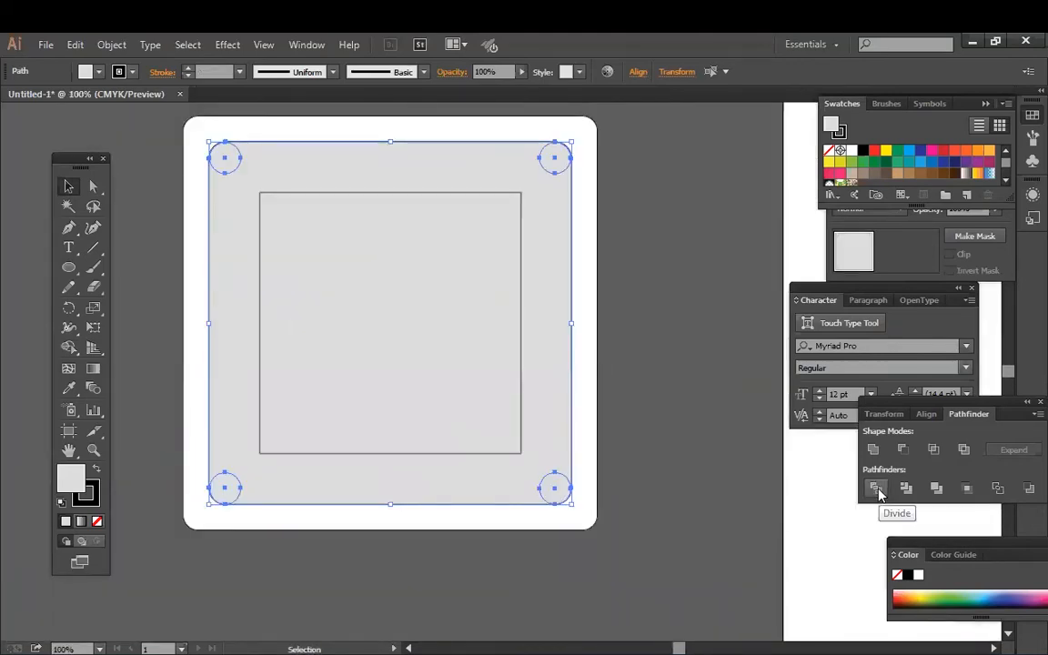
left_click(877, 489)
right_click(503, 379)
left_click(613, 475)
left_click(613, 482)
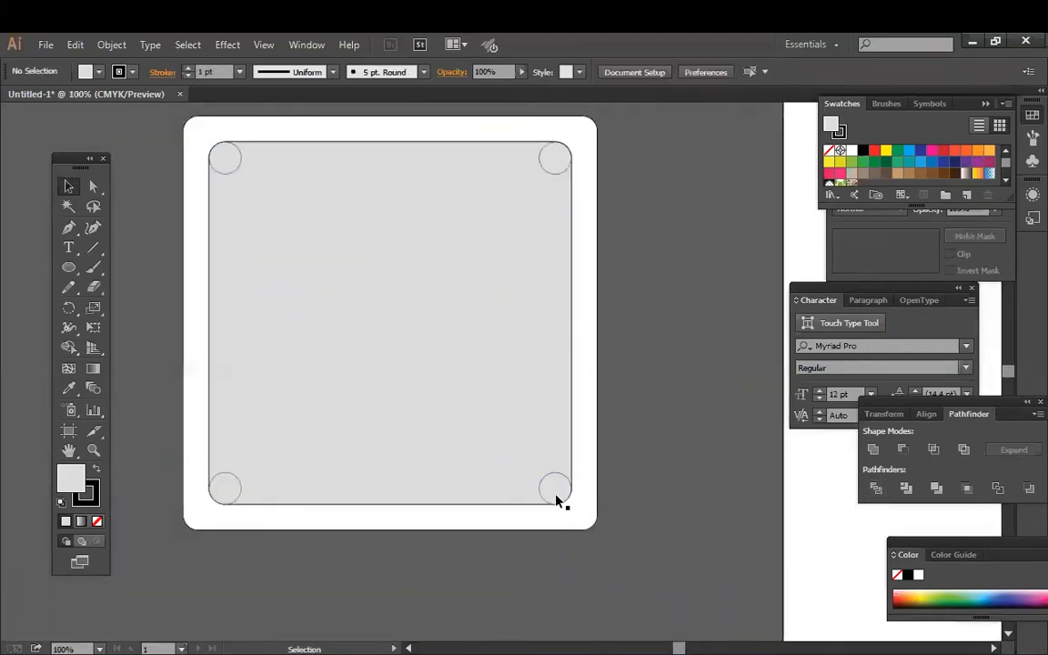
- Delete the four corner circle pieces and arrange the remaining gray shape behind the inner square
left_click(334, 426)
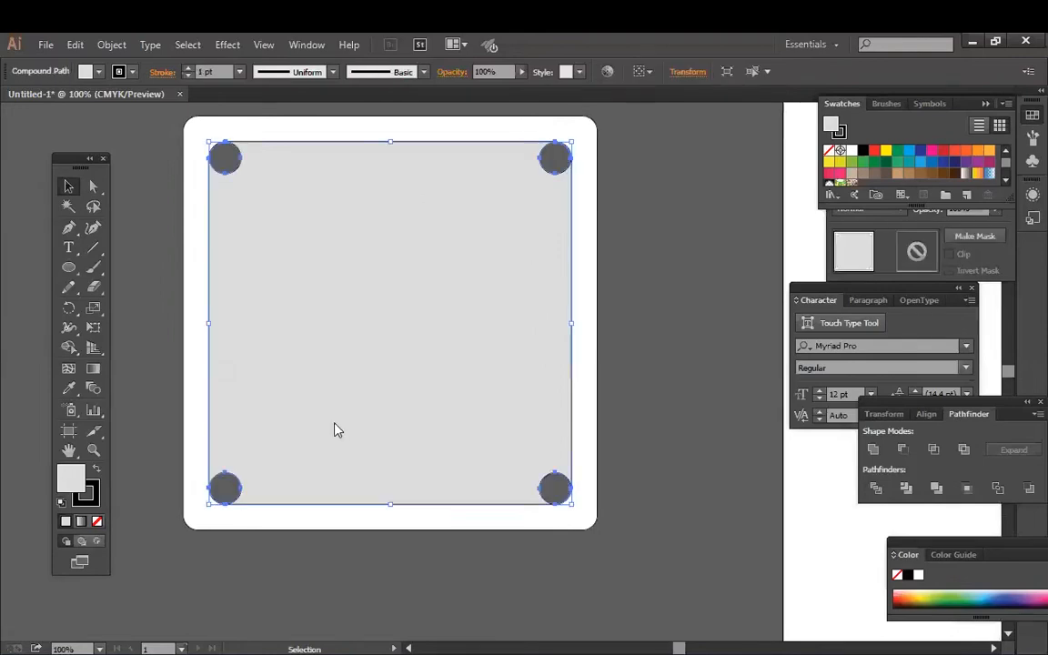
right_click(334, 426)
mouse_move(456, 564)
left_click(665, 617)
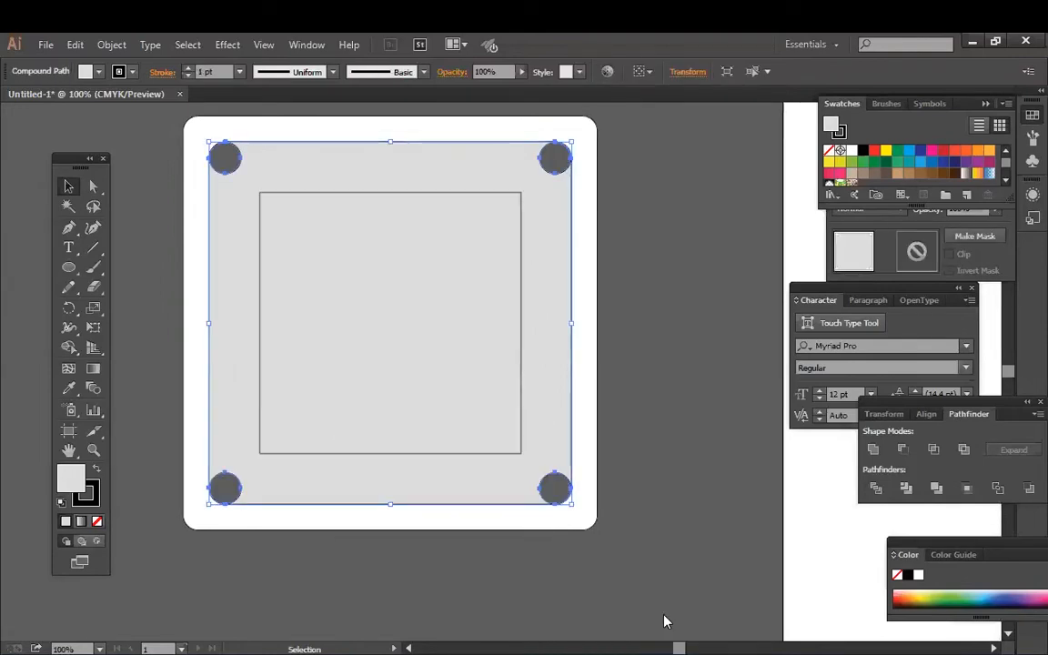
- Create a small square with the Rectangle tool on the empty canvas beside the board
left_click(710, 421)
left_click_drag(68, 267, 128, 269)
left_click_drag(529, 200, 522, 177)
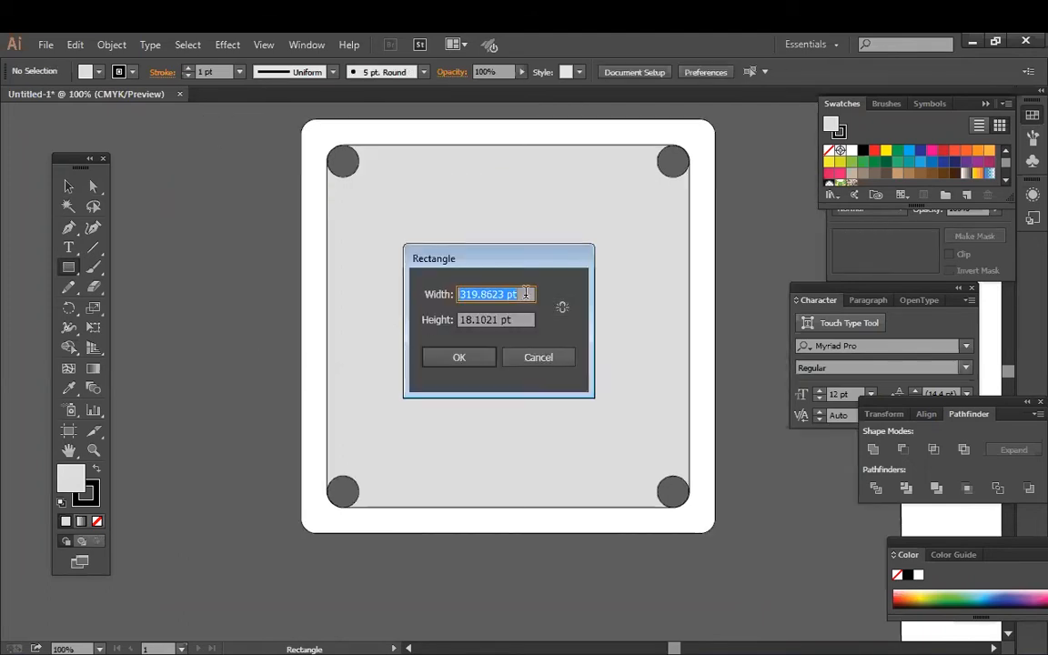
type("0")
key("Tab")
key("Return")
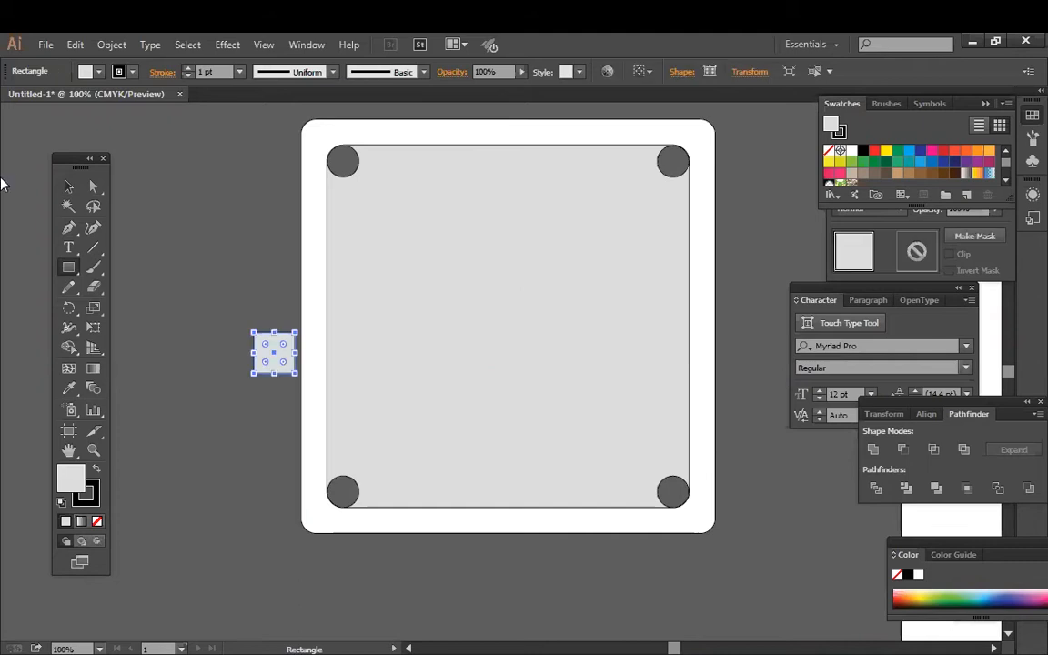
- Turn the upper copy of the gray square into a thin strip along the lower square's top edge and fill it pale pink
key("v")
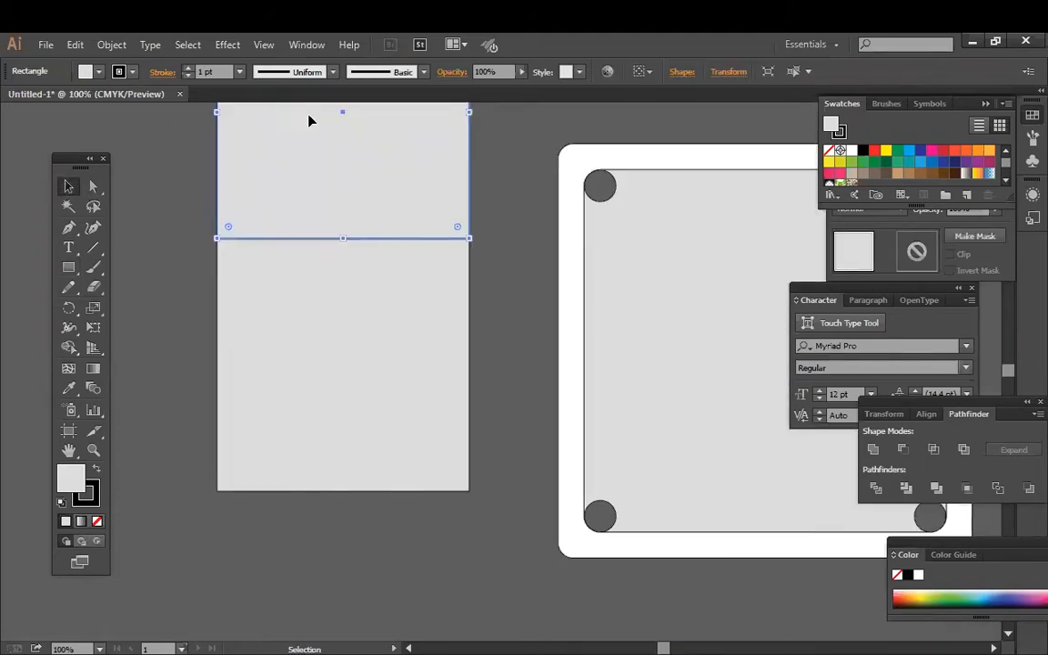
left_click_drag(309, 118, 321, 351)
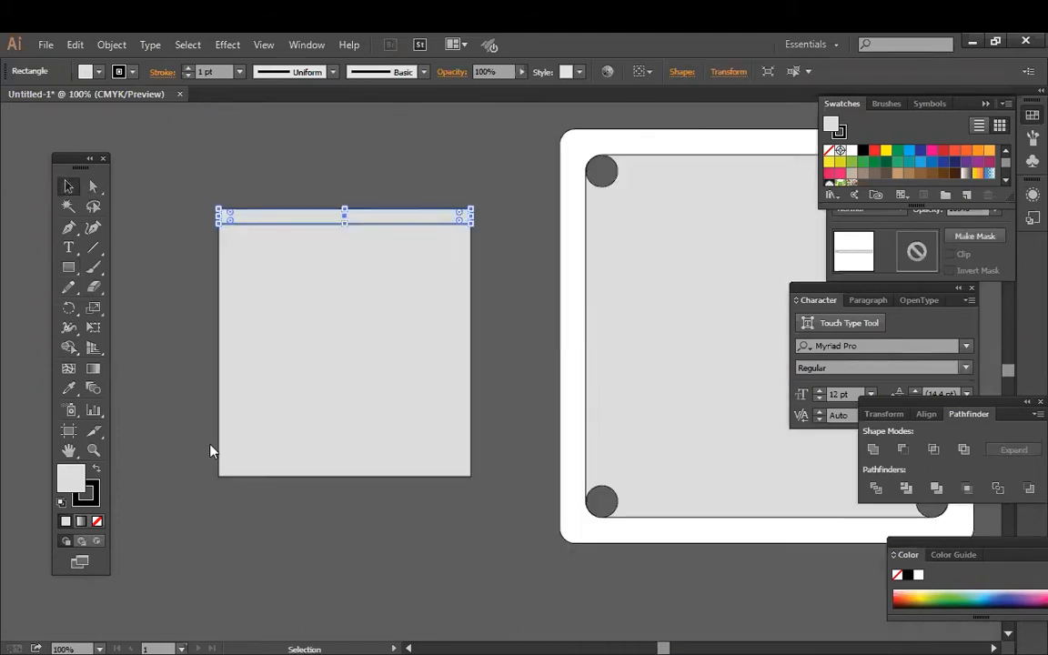
double_click(71, 478)
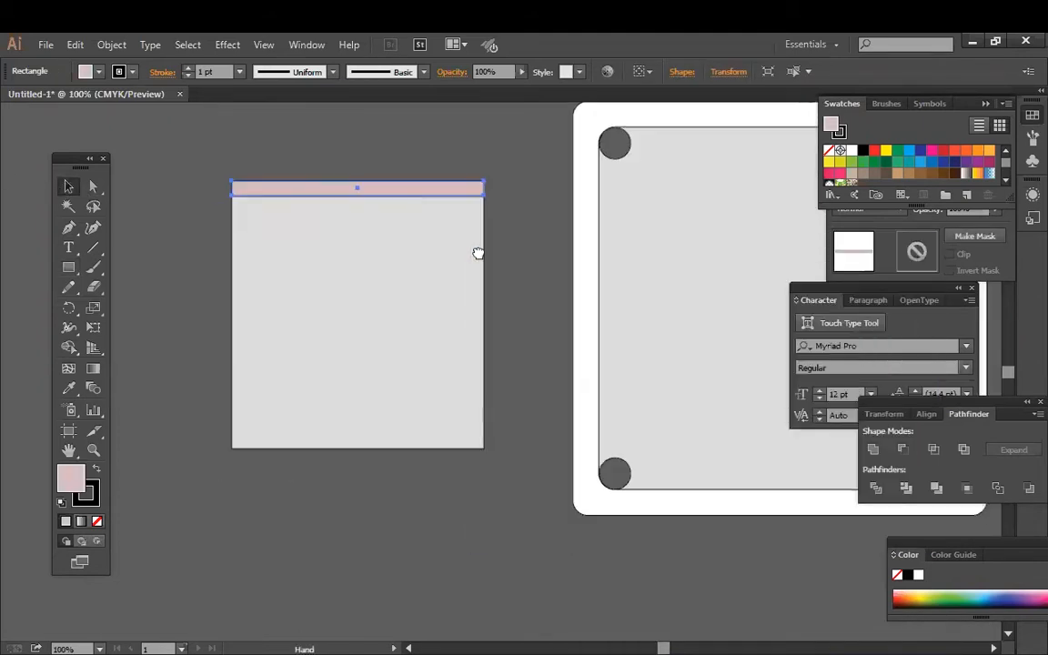
- Copy the pink strip to the square's bottom edge and place rotated copies along its two sides
left_click_drag(407, 189, 407, 456)
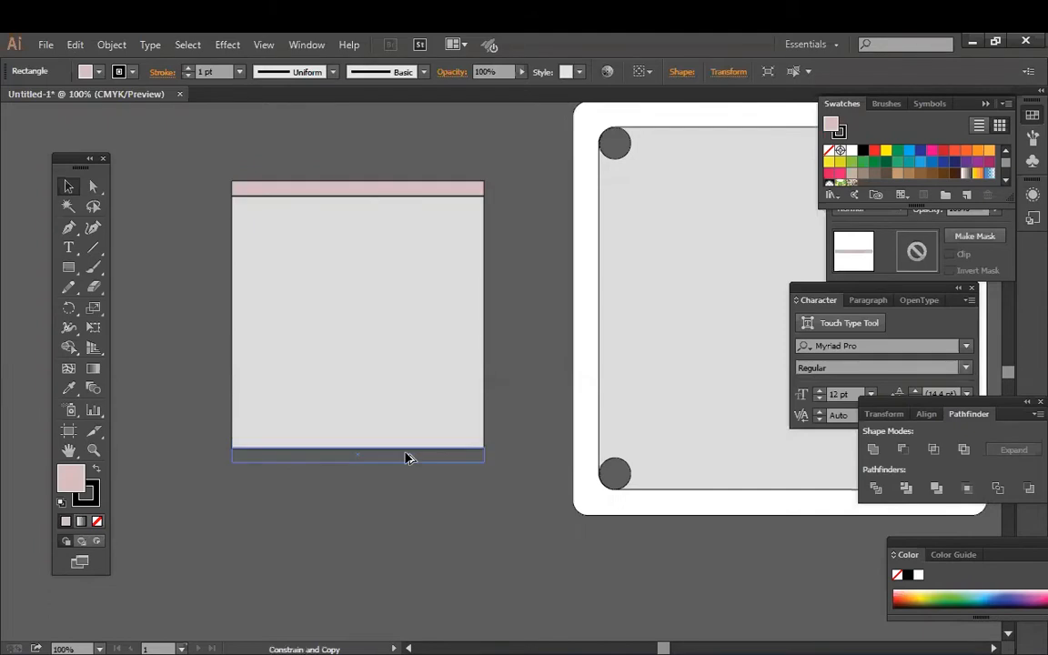
left_click(533, 365)
left_click_drag(473, 236, 487, 229)
left_click_drag(453, 183, 362, 277)
left_click_drag(413, 262, 310, 391)
left_click_drag(285, 272, 505, 317)
left_click(559, 277)
- Delete the gray square enclosed by the four pink strips
left_click(371, 300)
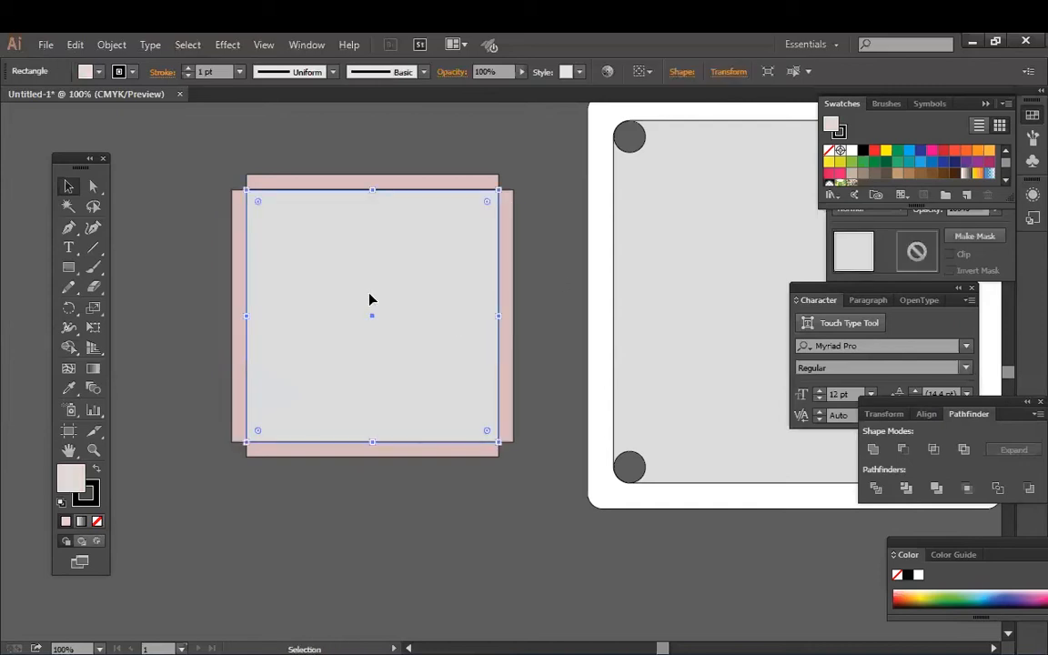
key("Delete")
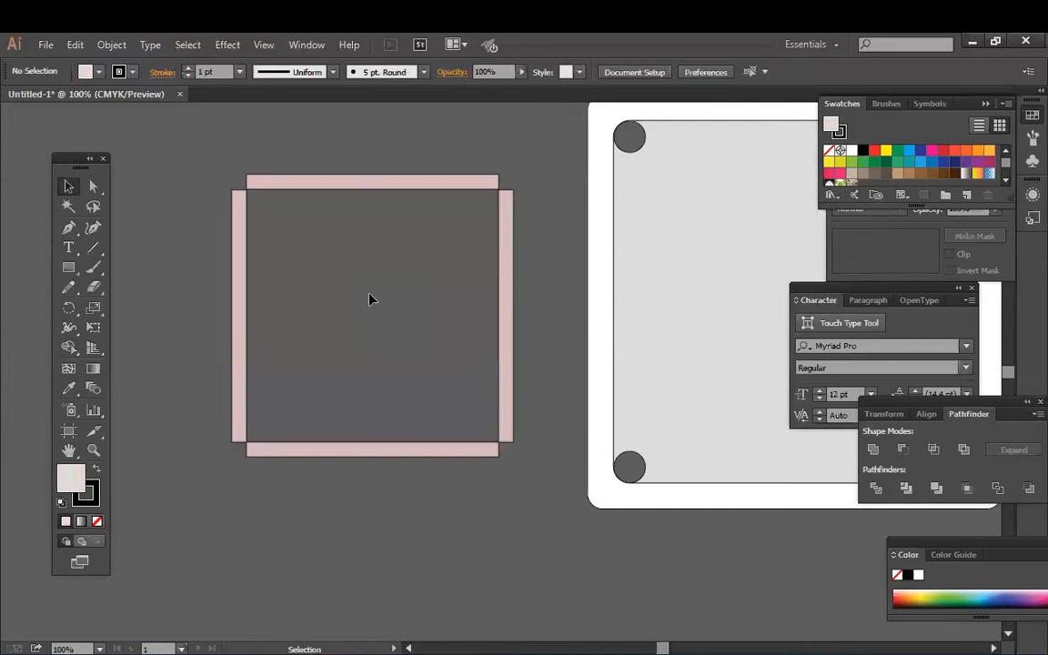
key("ctrl+plus")
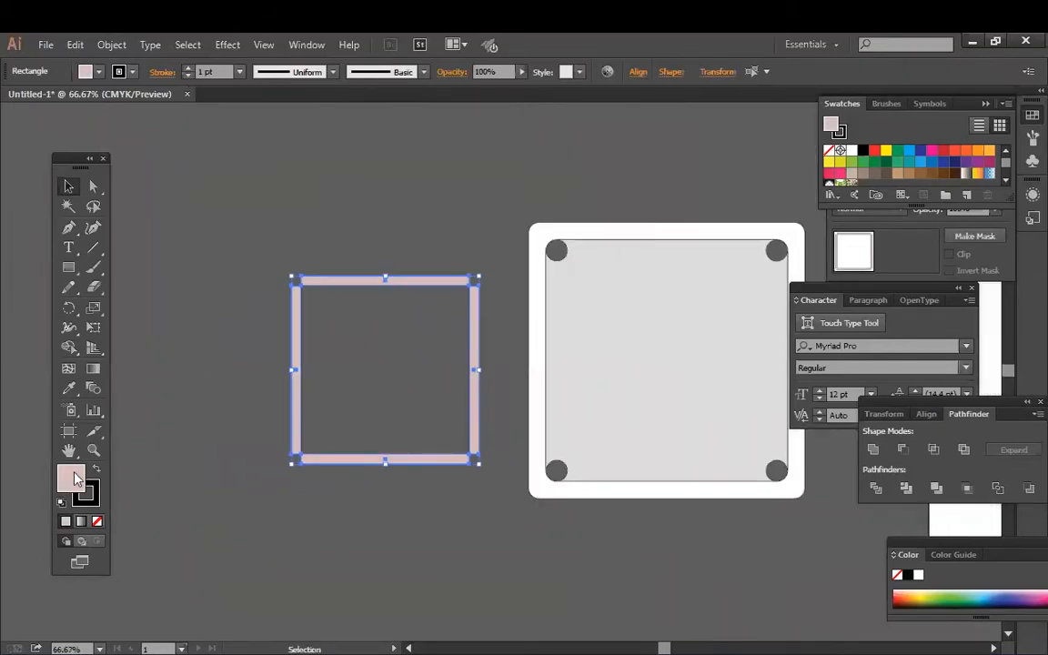
- Try a coral red fill on the four strips and move them onto the board
double_click(72, 477)
left_click(620, 288)
left_click(877, 295)
left_click_drag(475, 332, 651, 356)
left_click(667, 174)
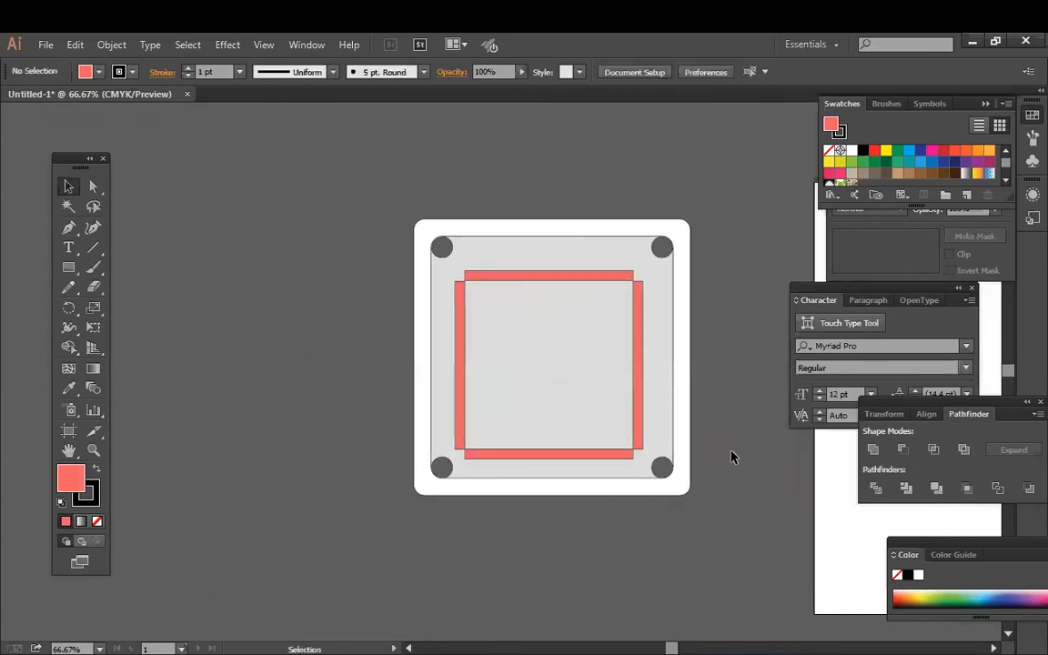
- Try applying None to the four coral strips on the board
key("ctrl+minus")
key("ctrl+equal")
key("ctrl+equal")
left_click(626, 229)
left_click(441, 360, "shift")
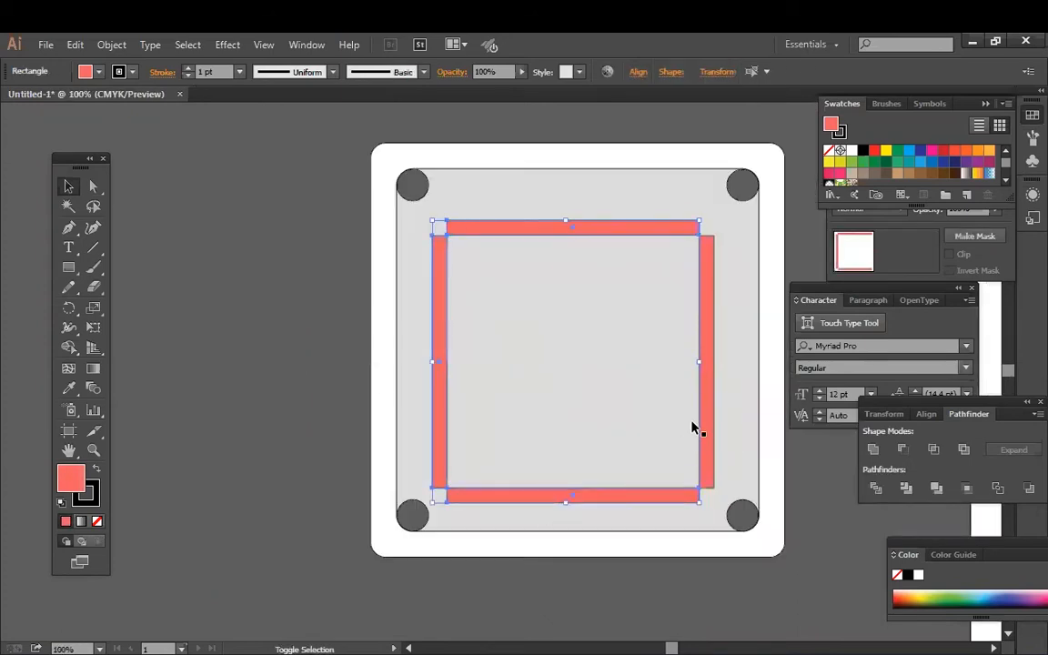
left_click(97, 521)
left_click(179, 403)
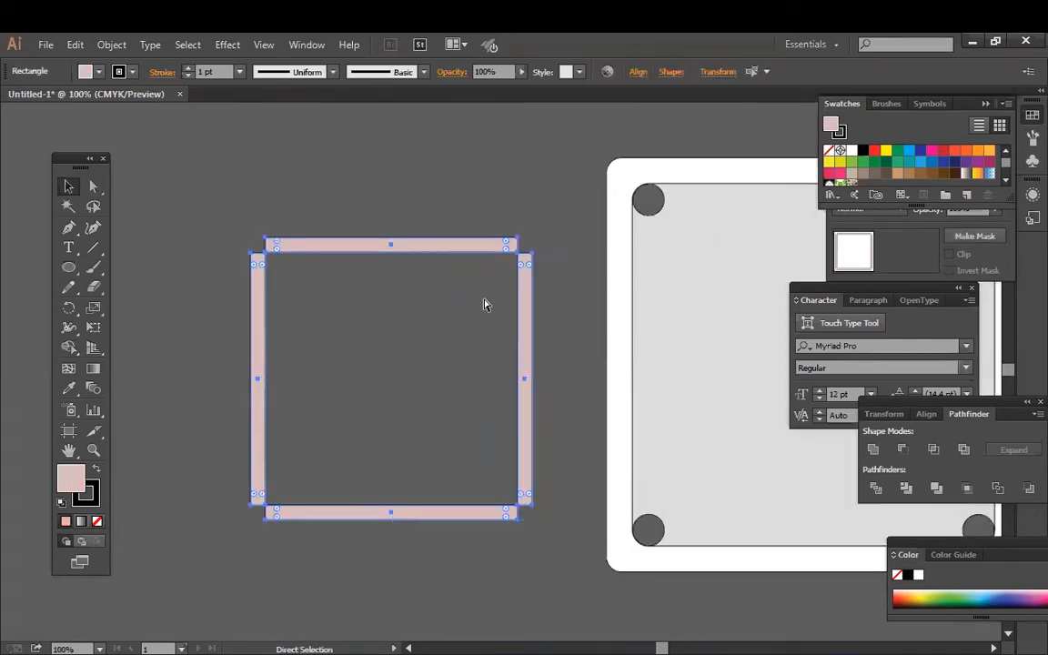
- Remove the stroke from the pink strips and draw a small coral circle without stroke on the top strip's left end
left_click(426, 199)
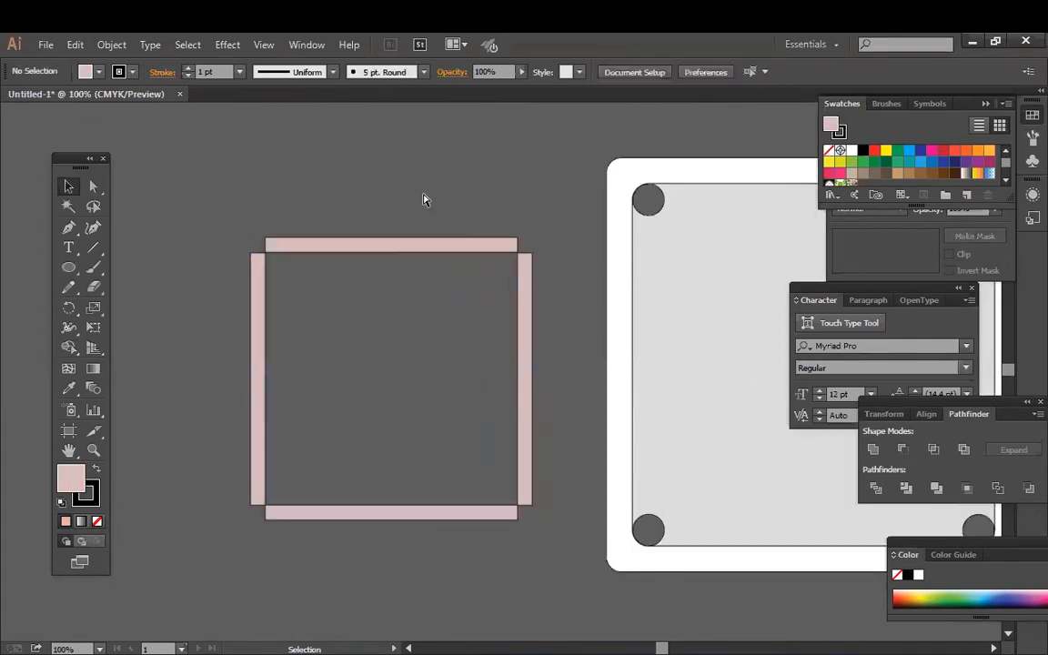
key("ctrl+equal")
key("ctrl+equal")
key("ctrl+equal")
scroll(432, 377, "up", 3)
key("ctrl+equal")
key("ctrl+equal")
scroll(435, 274, "up", 2)
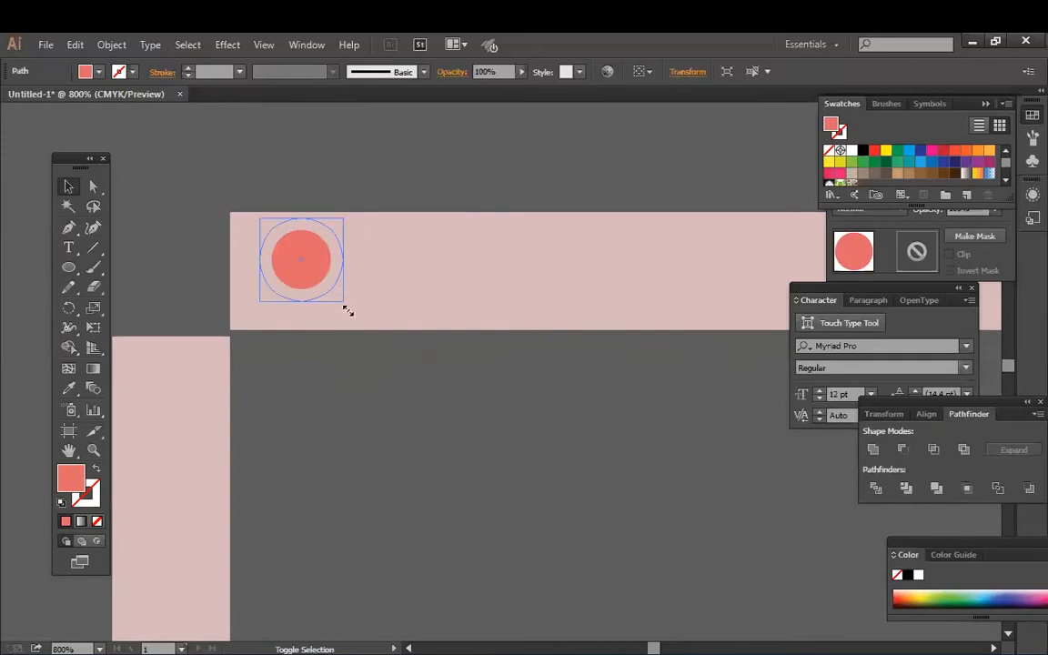
- Scale the coral circle to the height of the top strip and align it with the strip's left end
left_click_drag(347, 312, 355, 320)
key("ctrl+equal")
key("ctrl+equal")
key("ctrl+equal")
left_click_drag(41, 124, 567, 377)
left_click_drag(524, 321, 468, 370)
left_click_drag(530, 490, 546, 512)
left_click_drag(482, 430, 492, 421)
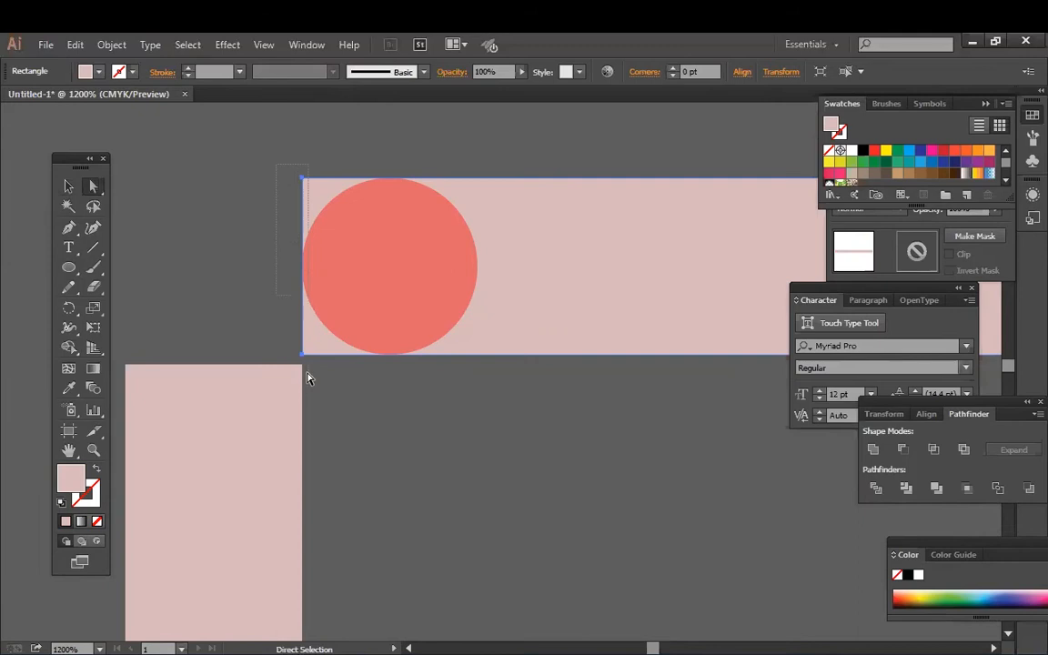
- Move the top strip's two left corner points inward to the vertical centre line of the coral circle
left_click(309, 375)
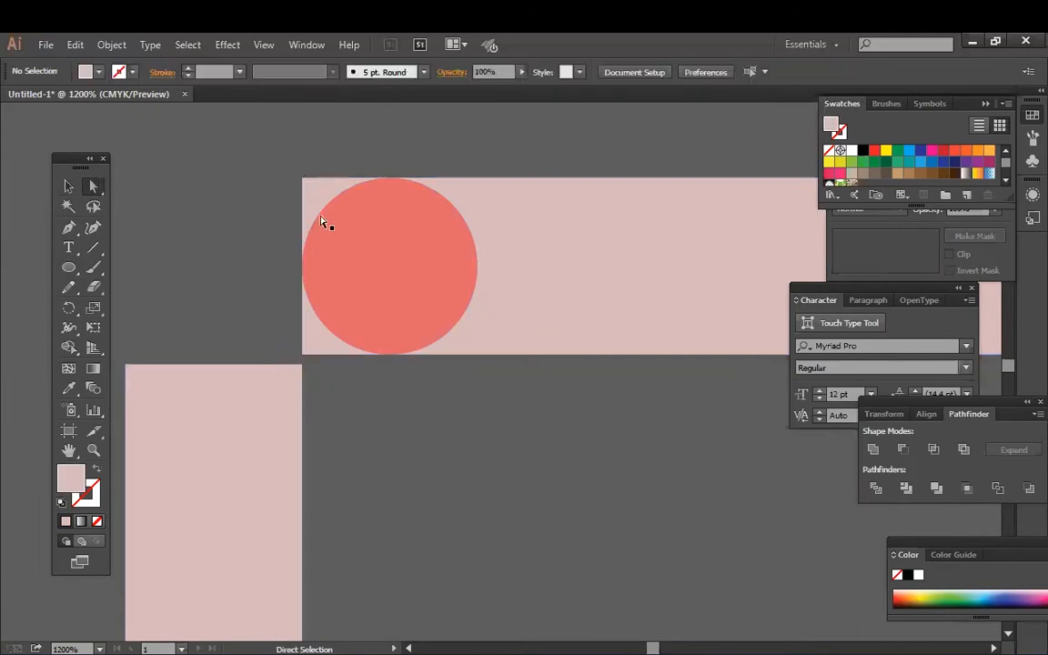
left_click(303, 182)
left_click(302, 356, "shift")
left_click_drag(302, 356, 389, 354)
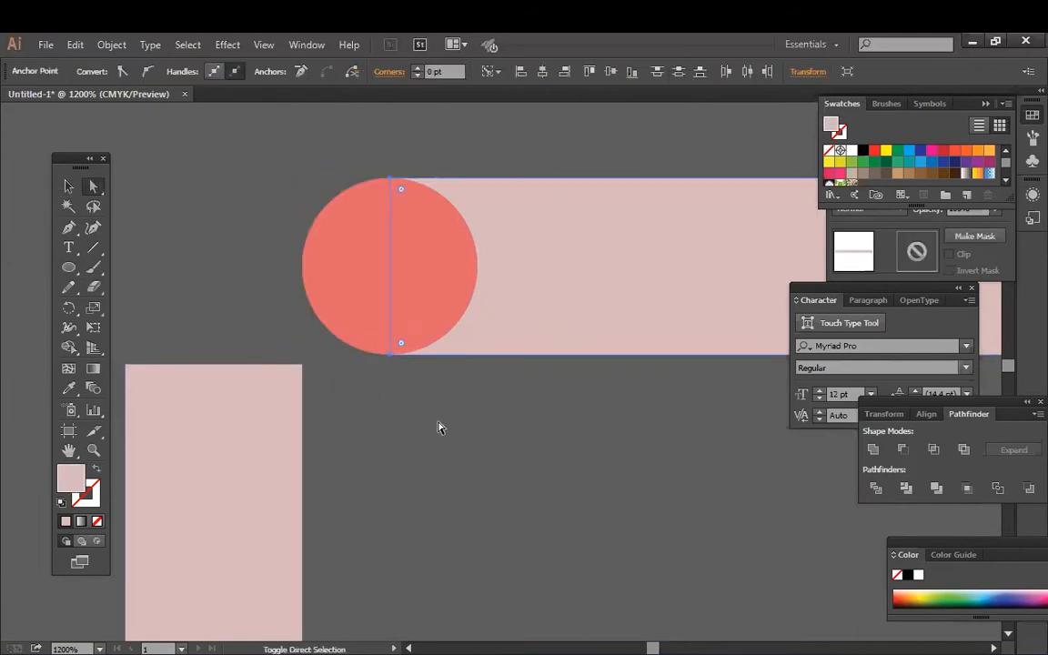
left_click(432, 466)
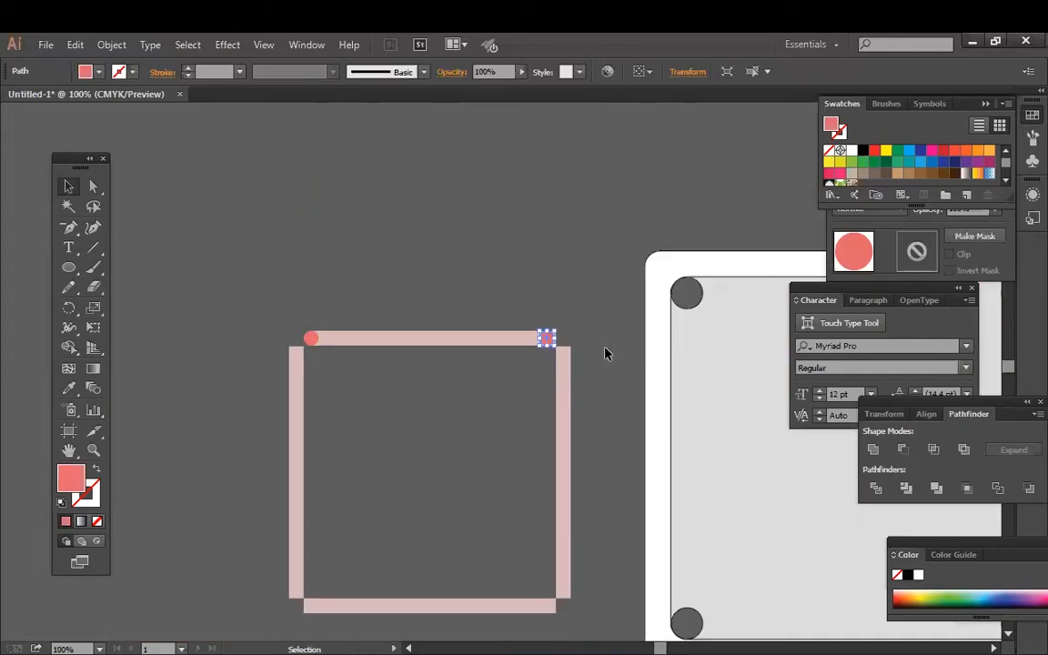
- Place a copy of the coral circle at the top strip's right end and nudge it closer to the edge
scroll(603, 353, "up", 4)
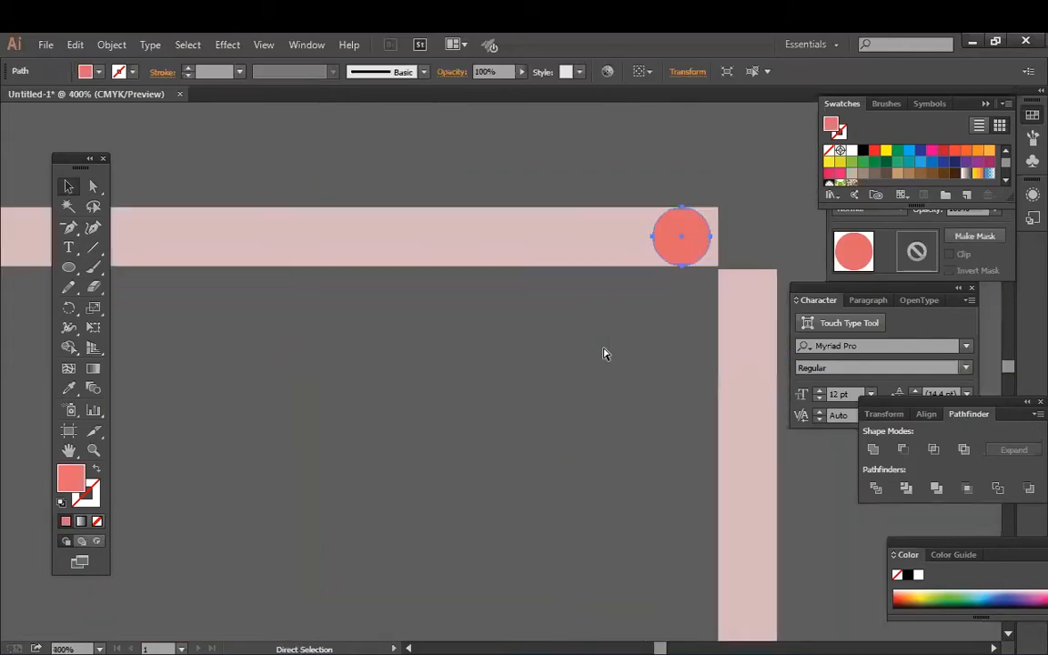
left_click(596, 243)
key("Right")
left_click(635, 238)
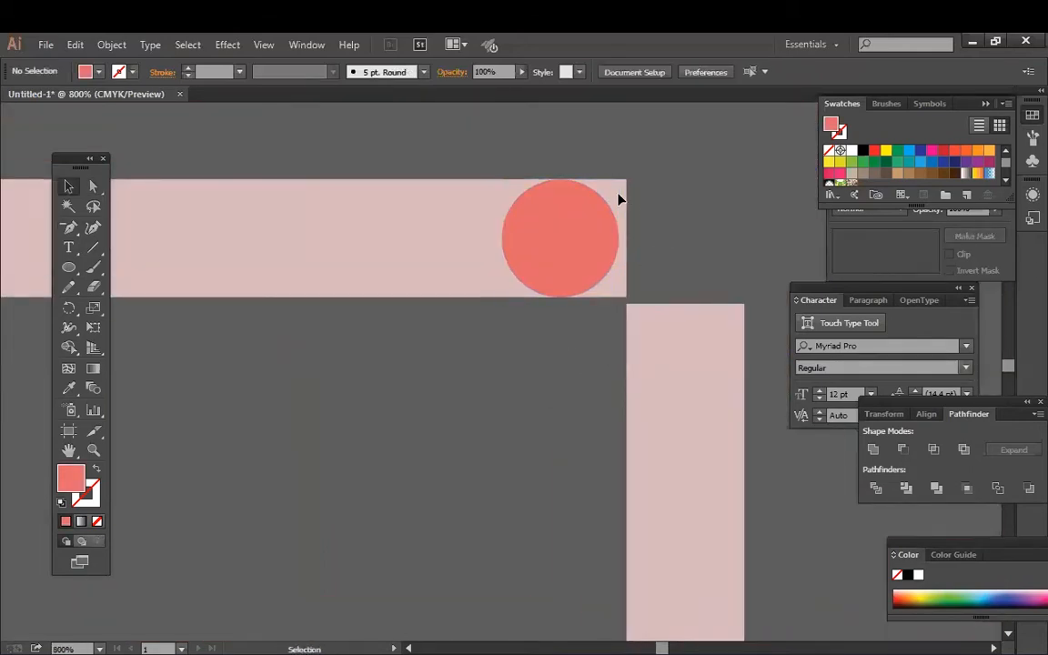
- Move the top strip's two right corner points inward to the centre line of the right coral circle
left_click(620, 195)
left_click(93, 187)
left_click(627, 181)
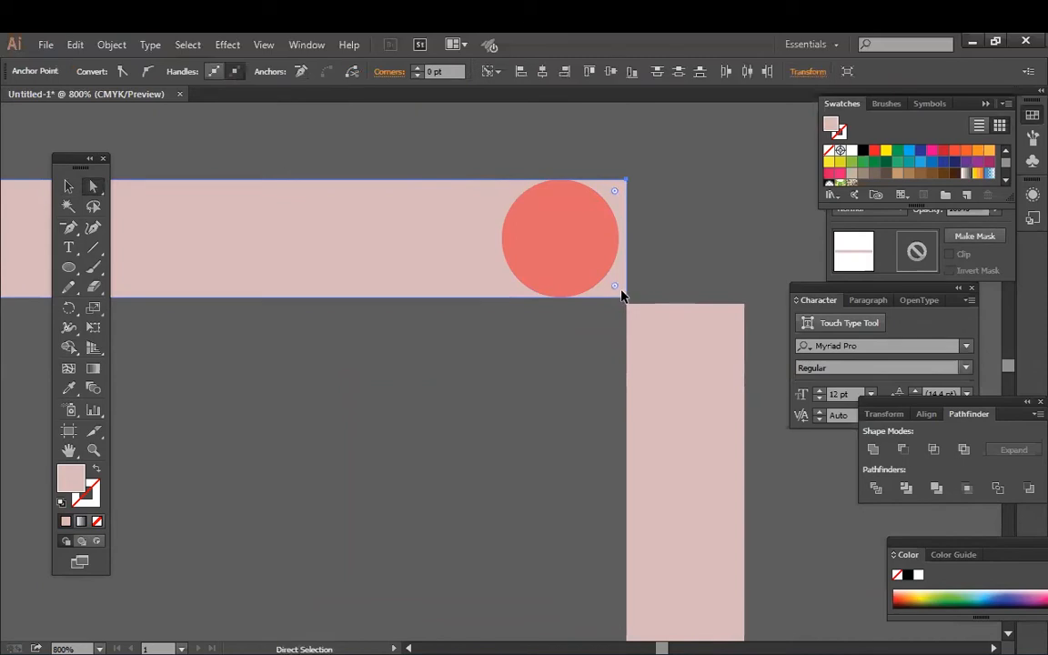
left_click_drag(564, 300, 563, 303)
left_click(391, 368)
- Change the top strip to an unfilled black outline that is open at its left circle
left_click(68, 186)
left_click_drag(351, 452, 494, 456)
key("ctrl+minus")
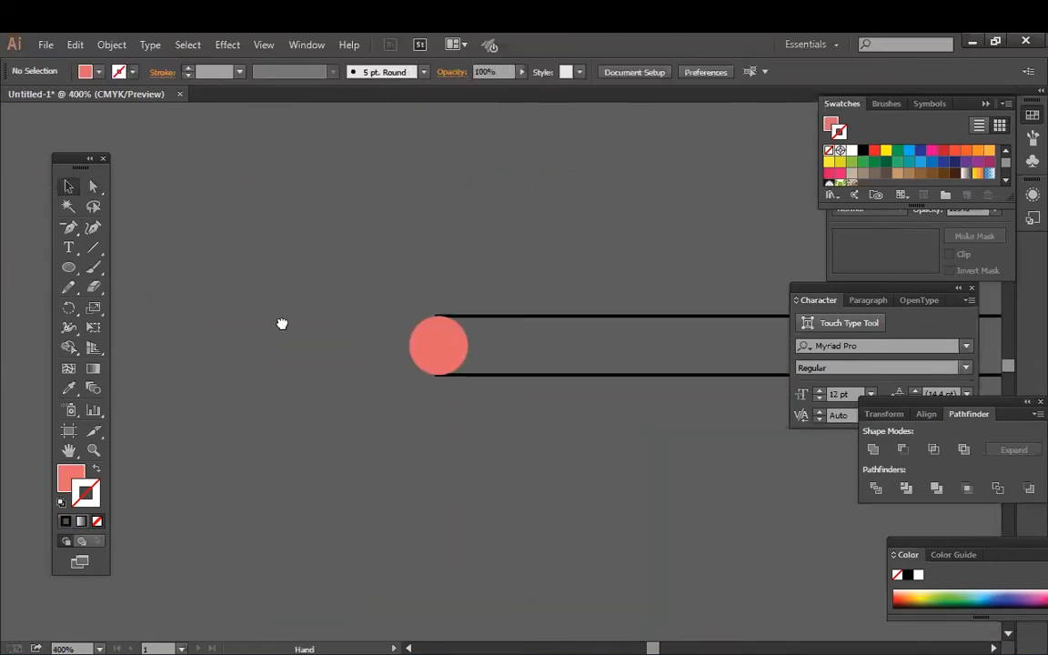
- Change the fill of the strip's left end circle from coral to a strong red
left_click(365, 325)
double_click(71, 478)
left_click(695, 342)
left_click(878, 294)
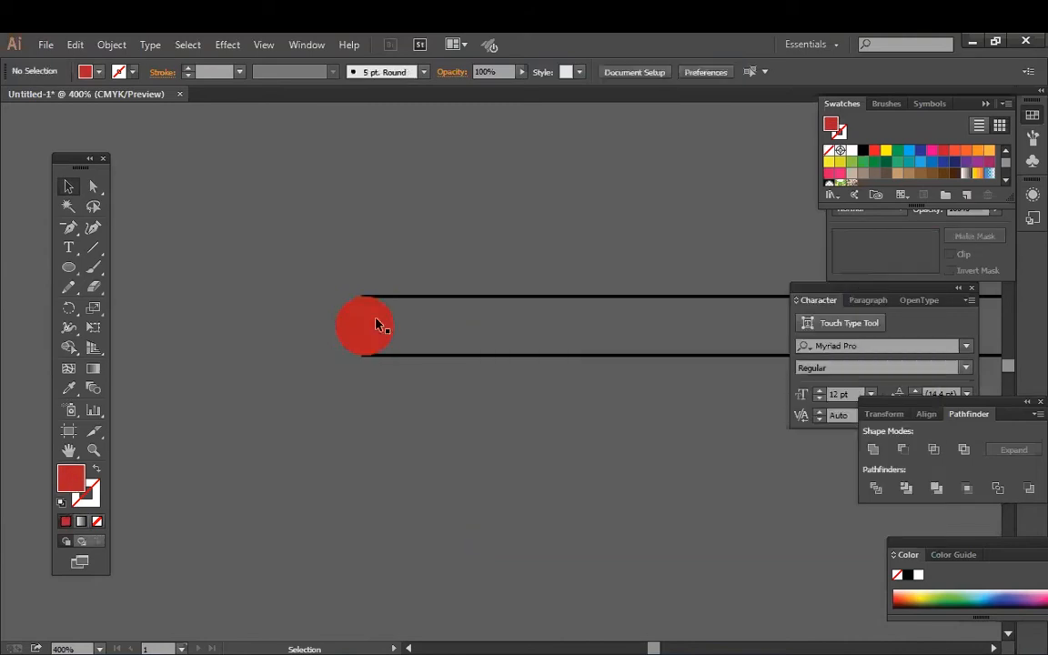
- Turn the outer circle around the smaller red disc into an unfilled ring with a black outline
left_click(393, 344)
left_click(378, 332)
left_click(97, 468)
left_click(87, 494)
double_click(89, 498)
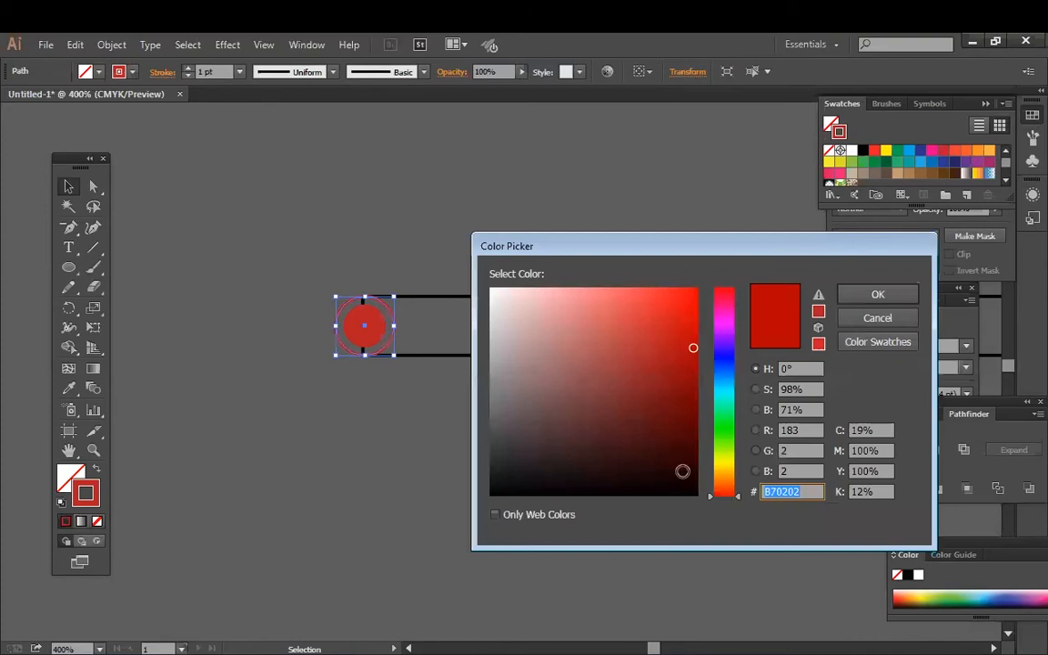
left_click(684, 481)
left_click(876, 293)
left_click(545, 445)
- Lock the red disc and its ring, and delete the strip's vertical line segment running behind them
key("ctrl+plus")
key("ctrl+plus")
key("ctrl+plus")
left_click_drag(289, 407, 657, 477)
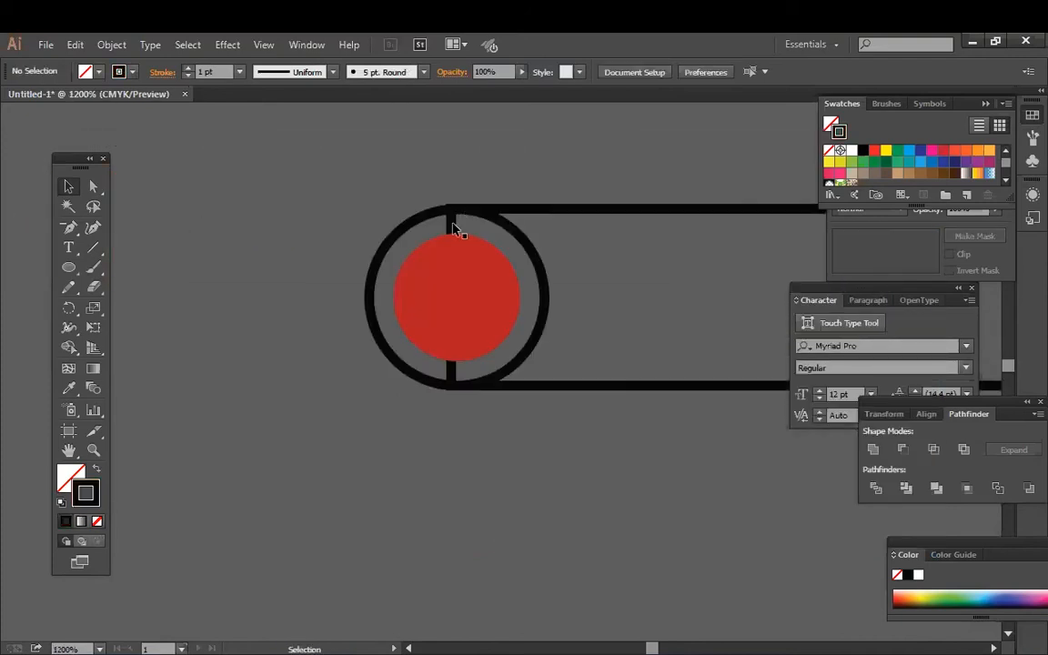
left_click(456, 229)
left_click(488, 322)
key("ctrl+2")
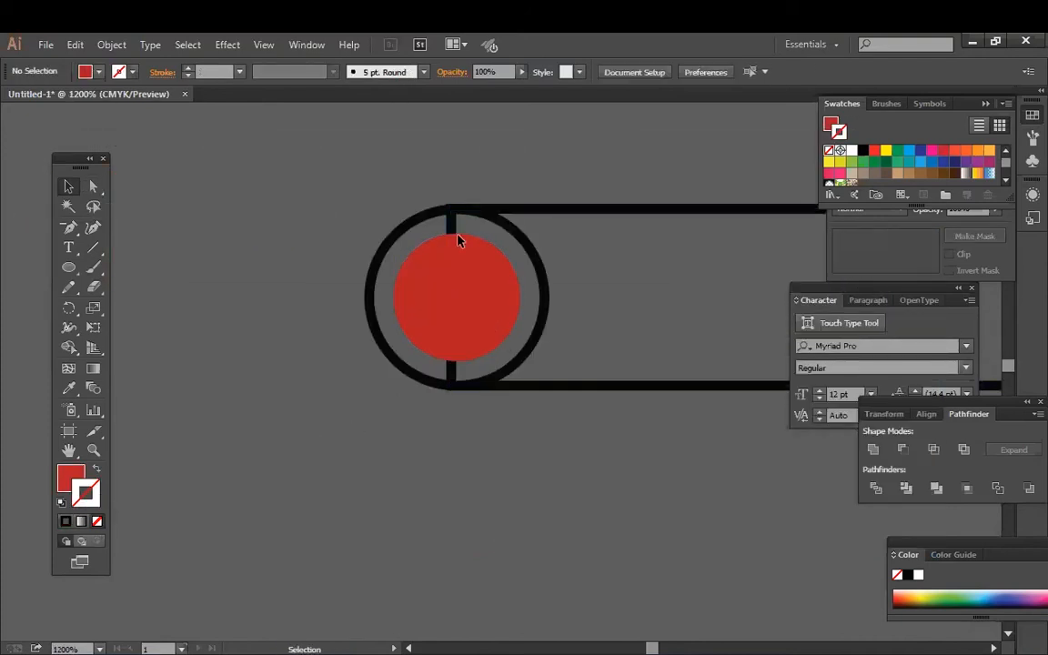
left_click(460, 211)
key("ctrl+2")
left_click(95, 188)
left_click(451, 224)
key("Delete")
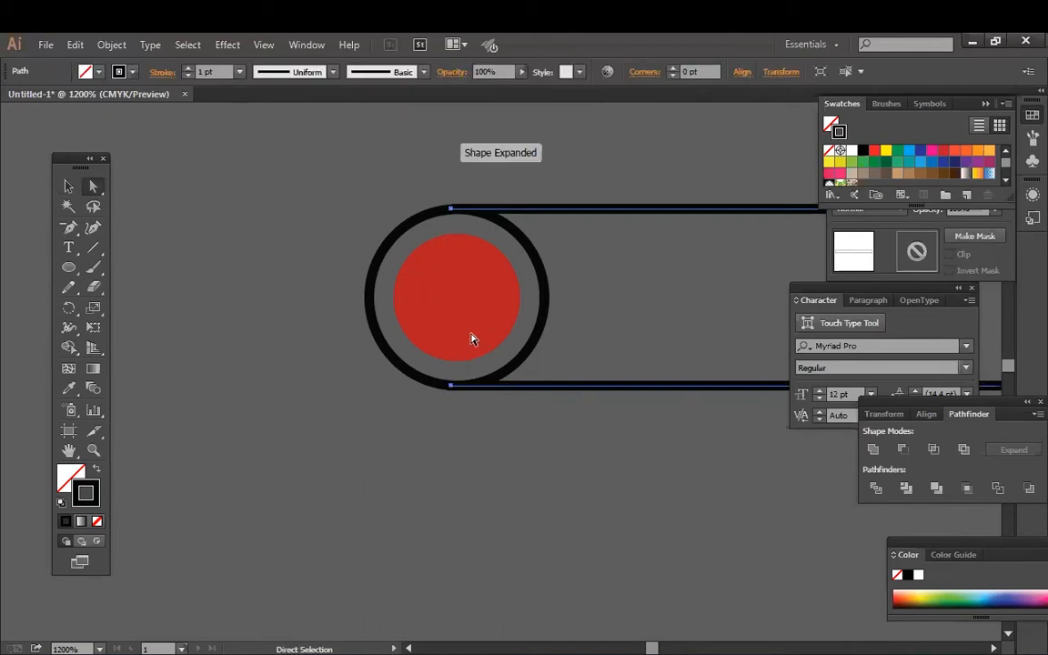
key("v")
left_click(398, 470)
- Delete the vertical end segment at the strip's right end to leave its outline open there
key("ctrl+minus")
key("ctrl+minus")
key("ctrl+minus")
key("ctrl+minus")
left_click_drag(622, 446, 320, 455)
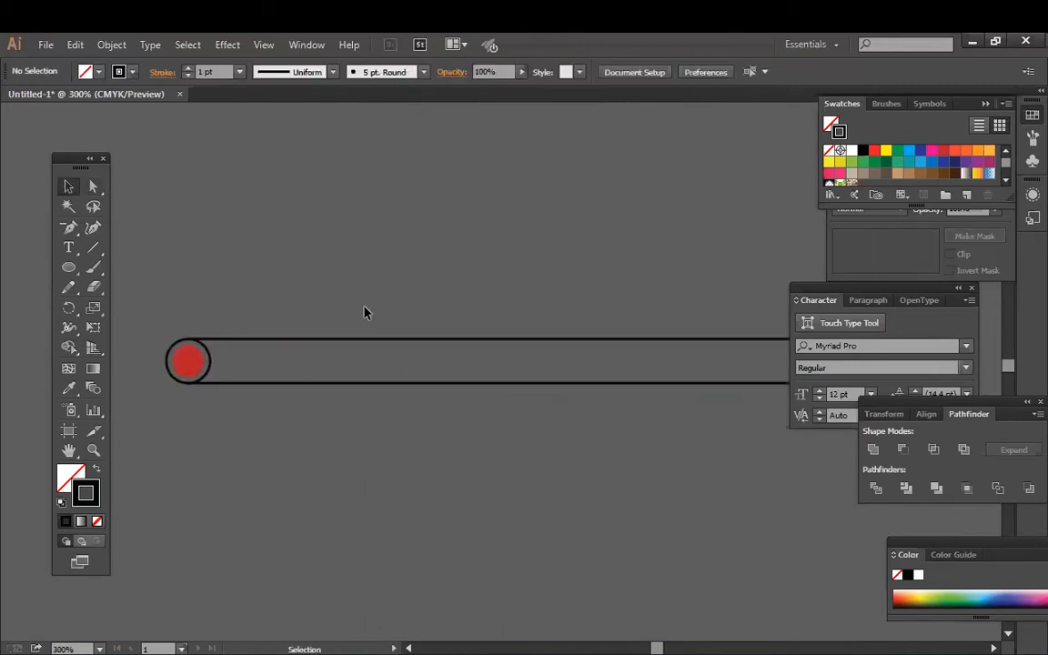
left_click(382, 339)
right_click(382, 340)
left_click(292, 443)
left_click(343, 339)
left_click_drag(769, 366, 533, 373)
left_click(94, 187)
left_click(594, 375)
key("Delete")
left_click_drag(292, 290, 618, 294)
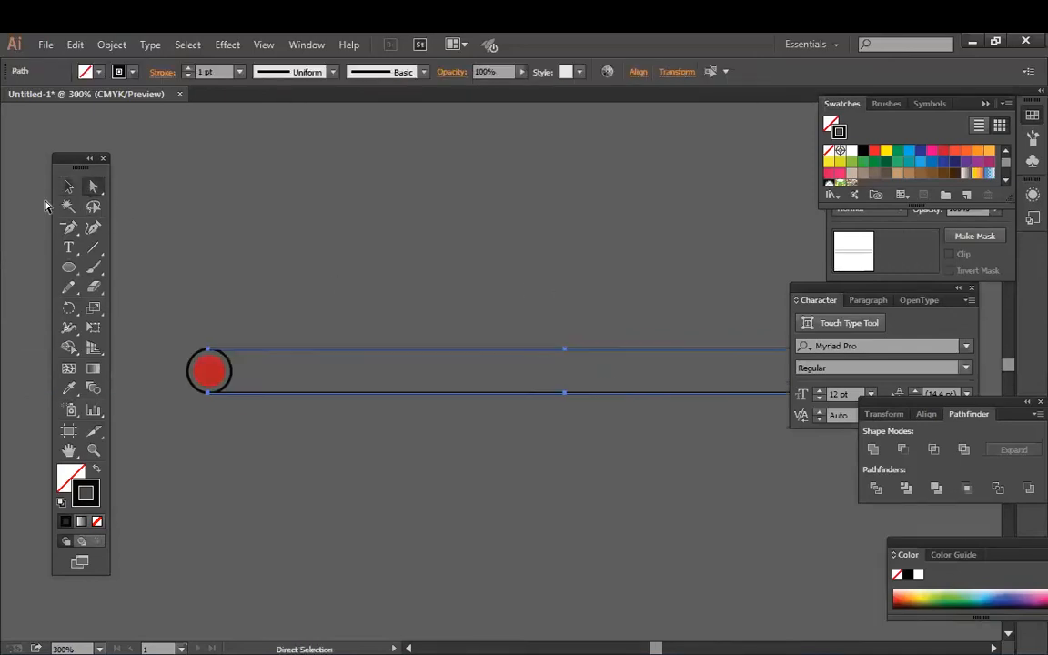
- Unlock all locked objects so the red disc and its ring are selectable again
left_click(68, 187)
left_click(224, 377)
left_click_drag(364, 390, 305, 389)
left_click(112, 45)
left_click(172, 159)
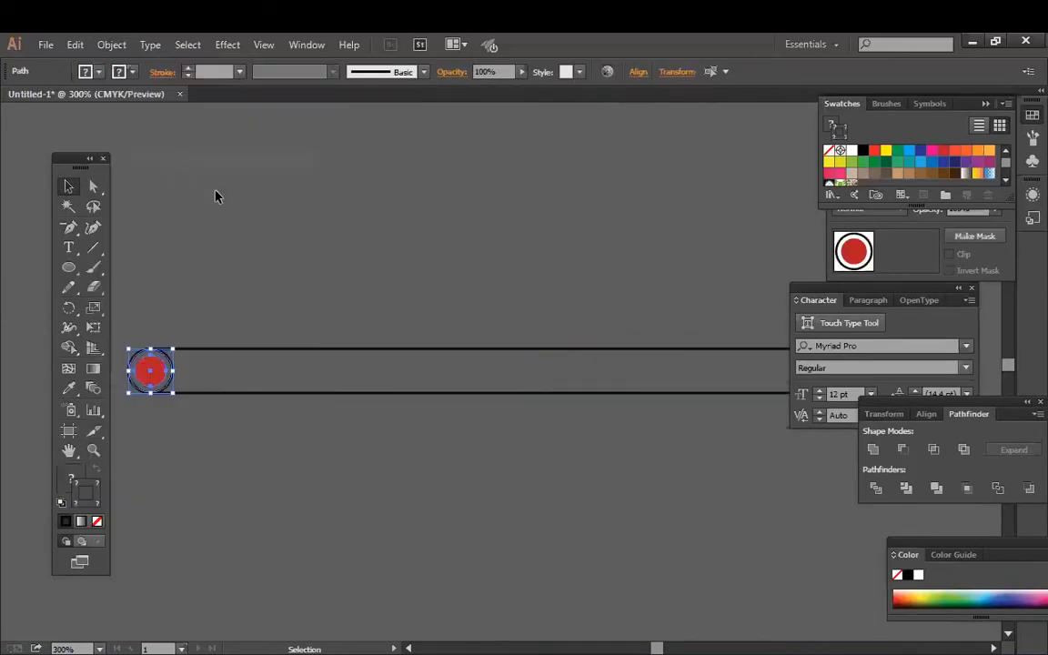
- Place a copy of the ringed red circle on the strip's right end and delete the surplus piece
left_click_drag(763, 390, 761, 389)
left_click_drag(753, 386, 434, 348)
key("ctrl+z")
left_click(350, 347, "shift")
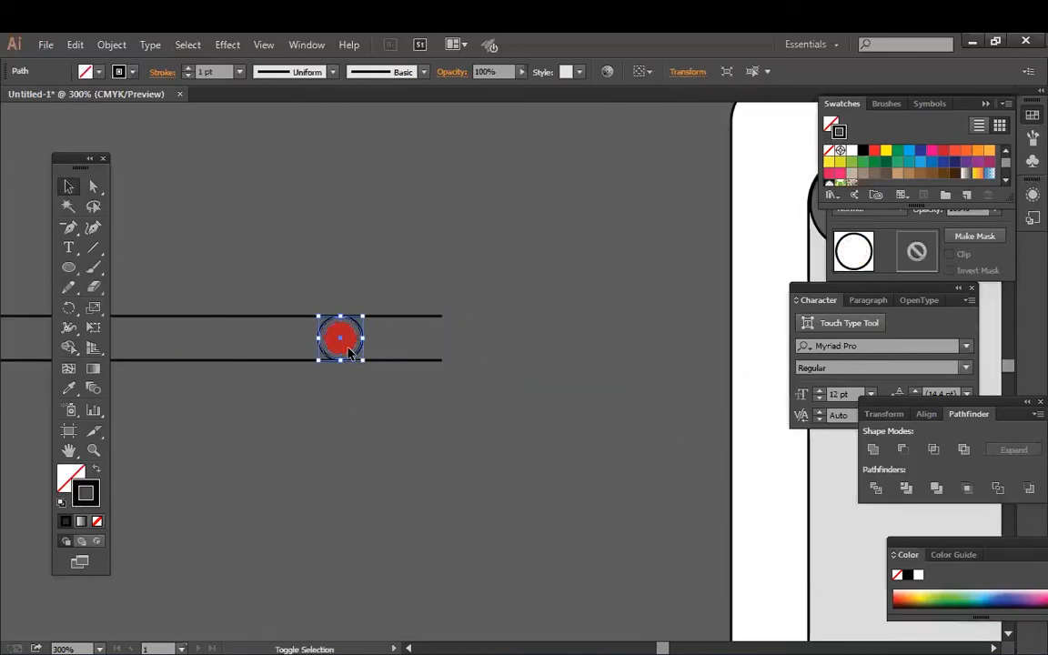
left_click_drag(451, 357, 450, 357)
left_click(329, 355)
key("Delete")
key("ctrl+minus")
key("ctrl+minus")
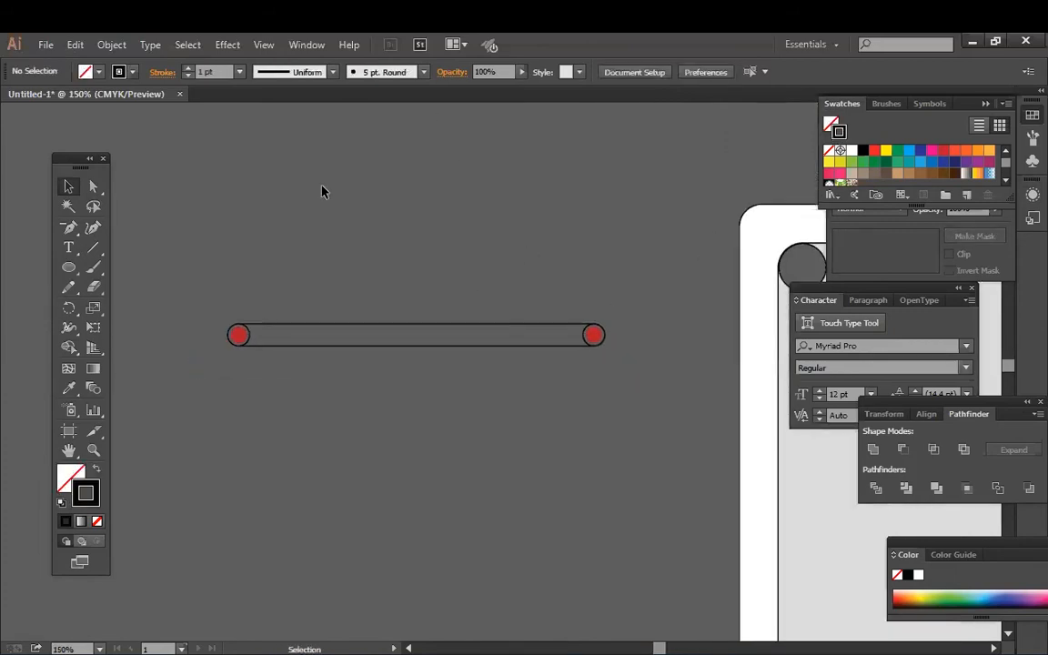
- Draw a 100 pt square with a black outline below the strip
left_click_drag(544, 436, 647, 436)
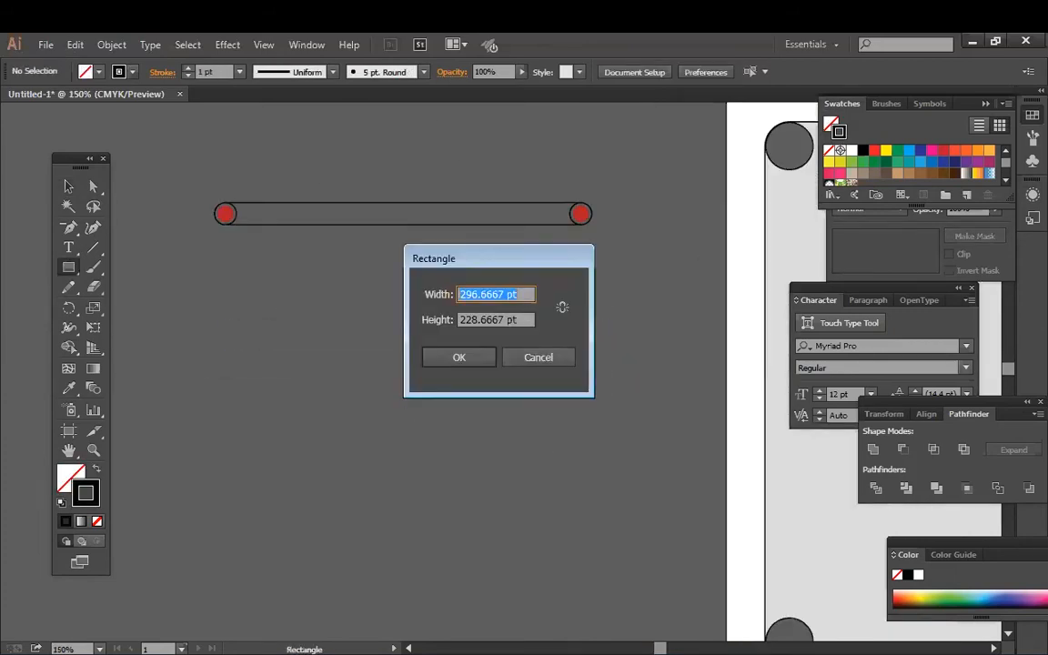
key("Tab")
type("100")
key("Return")
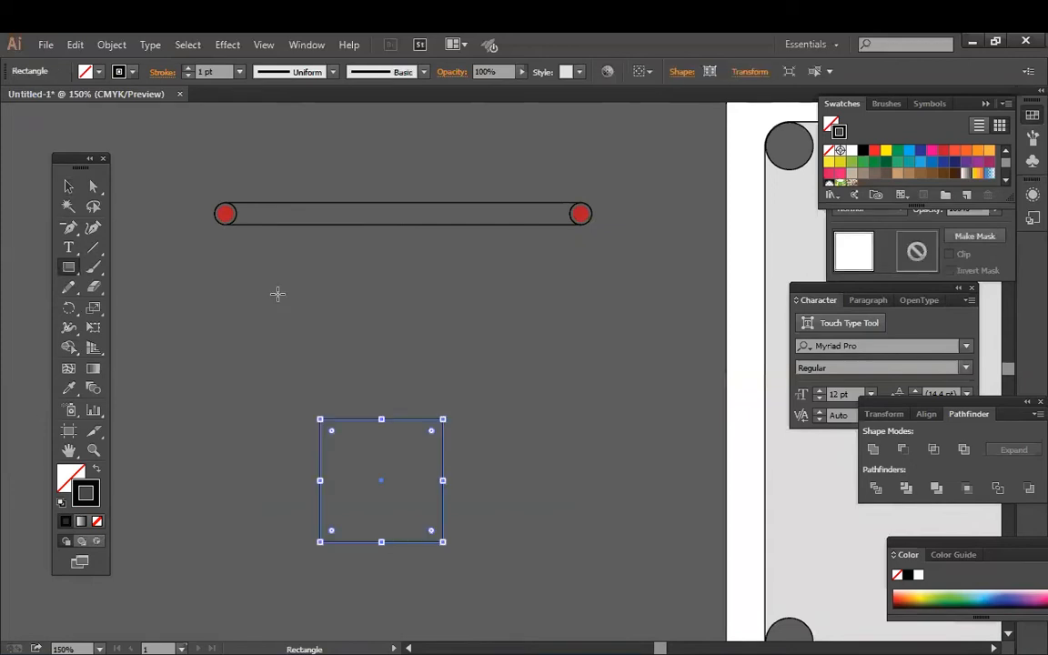
- Enlarge the square to about the strip's length and bring the two together, with the strip above the square
key("v")
left_click_drag(442, 541, 532, 630)
left_click_drag(481, 330, 470, 232)
left_click_drag(532, 539, 561, 567)
left_click_drag(599, 287, 550, 232)
- Scale and move the grouped strip so it spans the square's full width along its top edge
key("ctrl+plus")
key("ctrl+plus")
left_click_drag(291, 168, 610, 372)
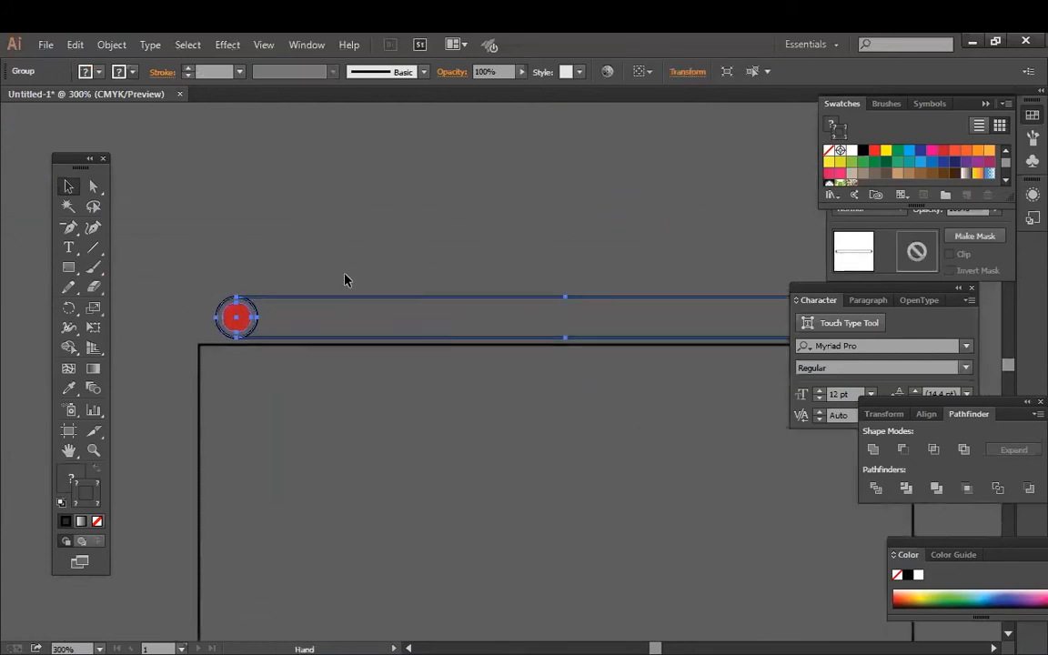
left_click_drag(217, 297, 201, 260)
left_click_drag(601, 259, 356, 253)
left_click_drag(686, 312, 882, 327)
left_click(700, 323)
left_click(208, 311)
- Copy the top strip straight down to the square's bottom edge
key("ctrl+minus")
key("ctrl+minus")
left_click_drag(455, 184, 459, 556)
- Place a vertical copy of the strip along the square's left edge and copy it to the right edge
left_click_drag(350, 480, 276, 471)
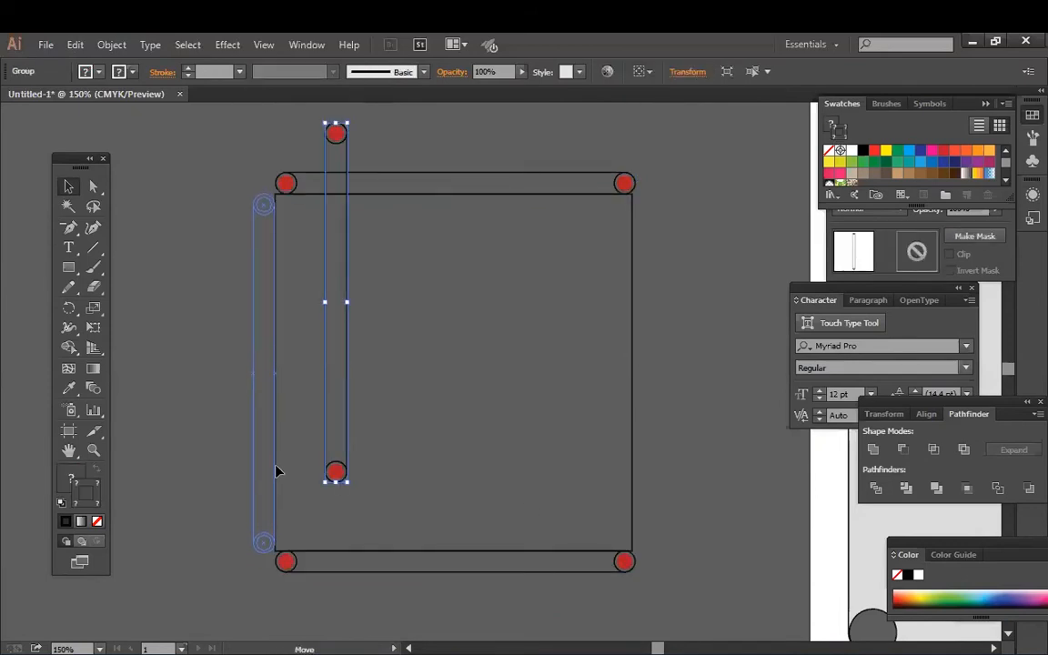
left_click(505, 374)
left_click_drag(252, 303, 632, 310)
left_click(762, 221)
- Draw a small unfilled circle with a 0.25 pt outline between the two ringed circles at the top-left corner
scroll(258, 186, "up", 4)
mouse_move(71, 267)
left_mouse_down()
mouse_move(192, 314)
mouse_move(270, 257)
mouse_move(339, 232)
left_mouse_up()
key("v")
left_click(240, 72)
left_click(252, 90)
left_click(177, 271)
left_click(439, 258)
scroll(415, 264, "up", 2)
left_click_drag(250, 203, 443, 334)
left_click(428, 318)
left_click(549, 377)
- Copy the small circle into the gap between the ringed circles at the top-right corner
key("ctrl+minus")
key("ctrl+minus")
key("ctrl+minus")
key("ctrl+minus")
key("ctrl+minus")
key("ctrl+minus")
left_click_drag(524, 405, 240, 346)
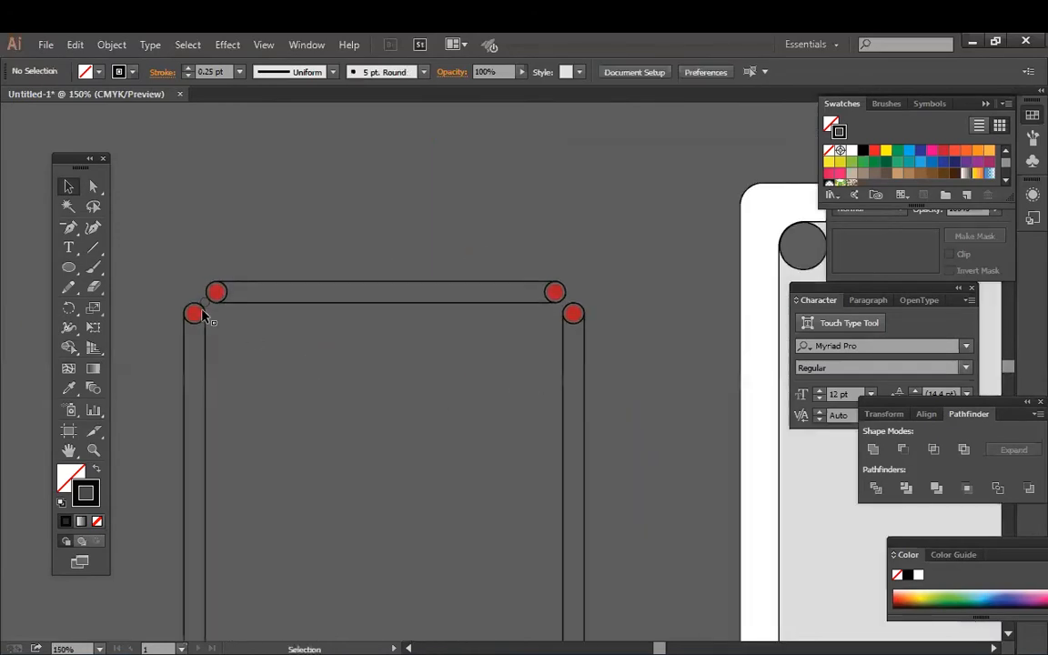
left_click_drag(568, 346, 569, 345)
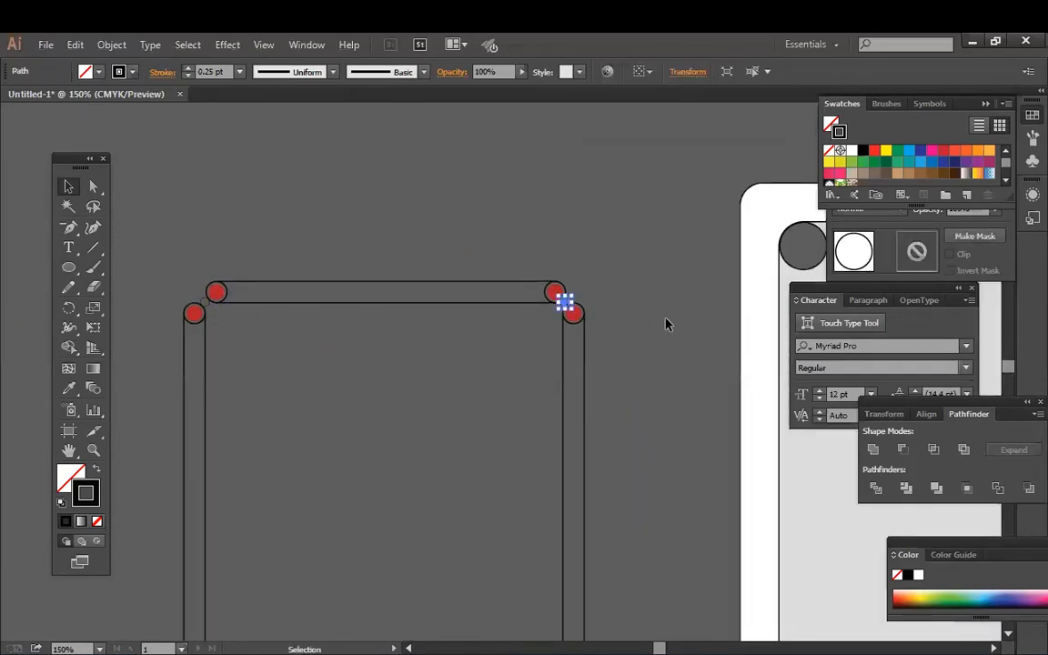
key("ctrl+plus")
key("ctrl+plus")
key("ctrl+plus")
left_click_drag(699, 288, 605, 268)
- Select both small top corner circles and copy them down to the two bottom corners
key("ctrl+minus")
key("ctrl+minus")
key("ctrl+minus")
left_click(169, 295, "shift")
left_click_drag(564, 325, 582, 236)
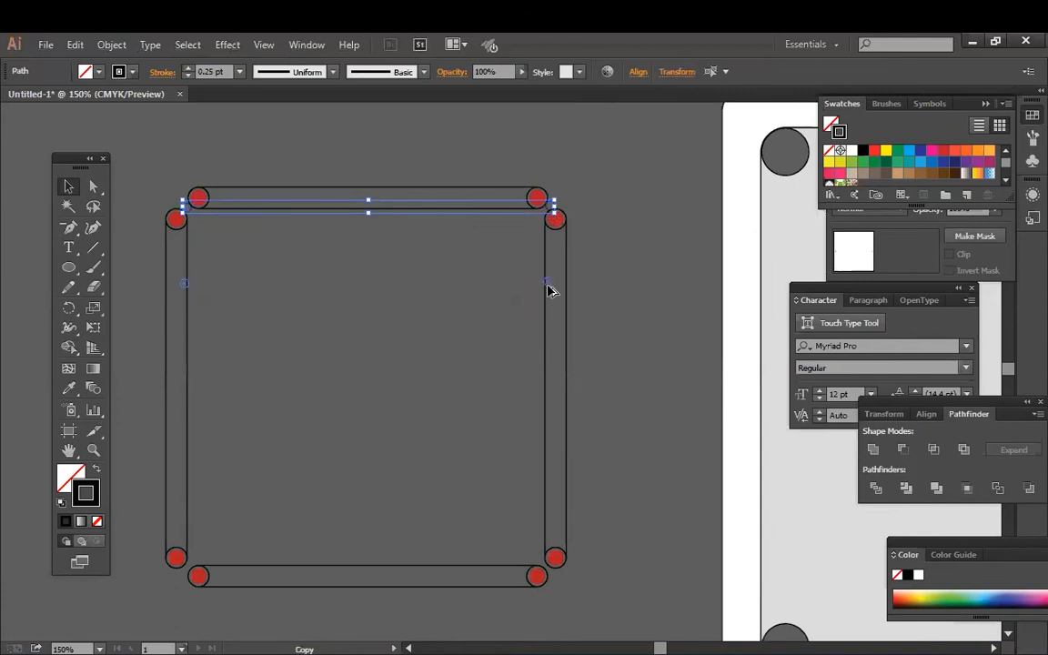
left_click_drag(549, 573, 549, 572)
- Move the complete set of strips and circles onto the board and bring it to the front
left_click_drag(545, 386, 521, 169)
key("ctrl+minus")
key("ctrl+minus")
key("ctrl+minus")
left_click_drag(676, 318, 634, 327)
left_click_drag(298, 211, 489, 428)
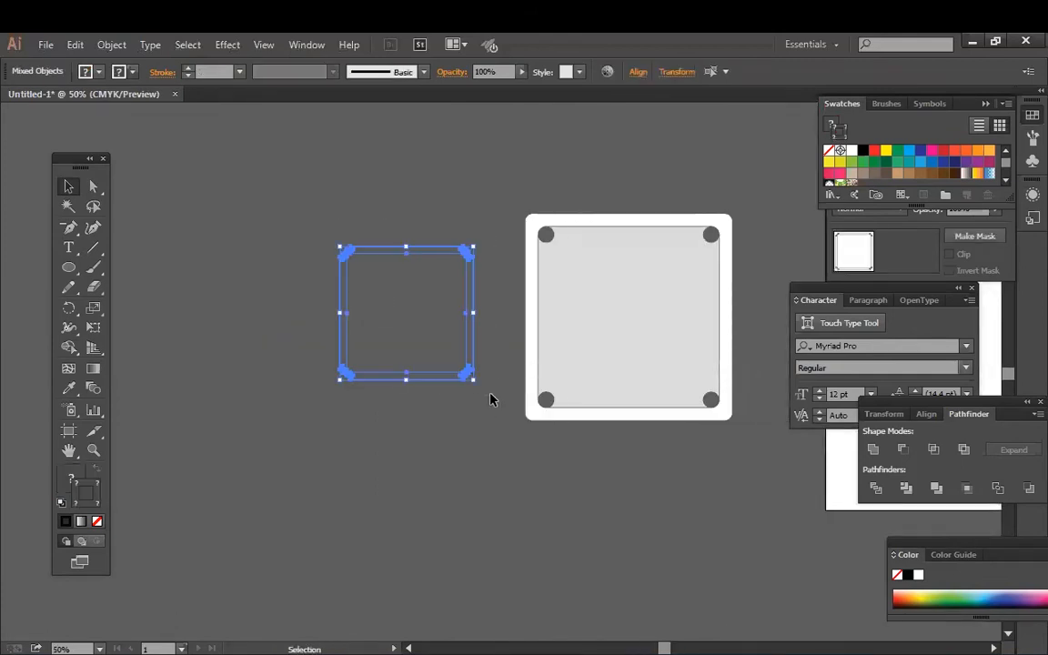
left_click_drag(467, 377, 687, 373)
right_click(689, 374)
mouse_move(762, 511)
left_click(651, 513)
left_click(392, 428)
- Shift the set of strips slightly down so it sits centred between the four corner pockets
key("ctrl+plus")
key("ctrl+plus")
key("ctrl+plus")
left_click_drag(813, 177, 501, 328)
key("ctrl+minus")
left_click(653, 237)
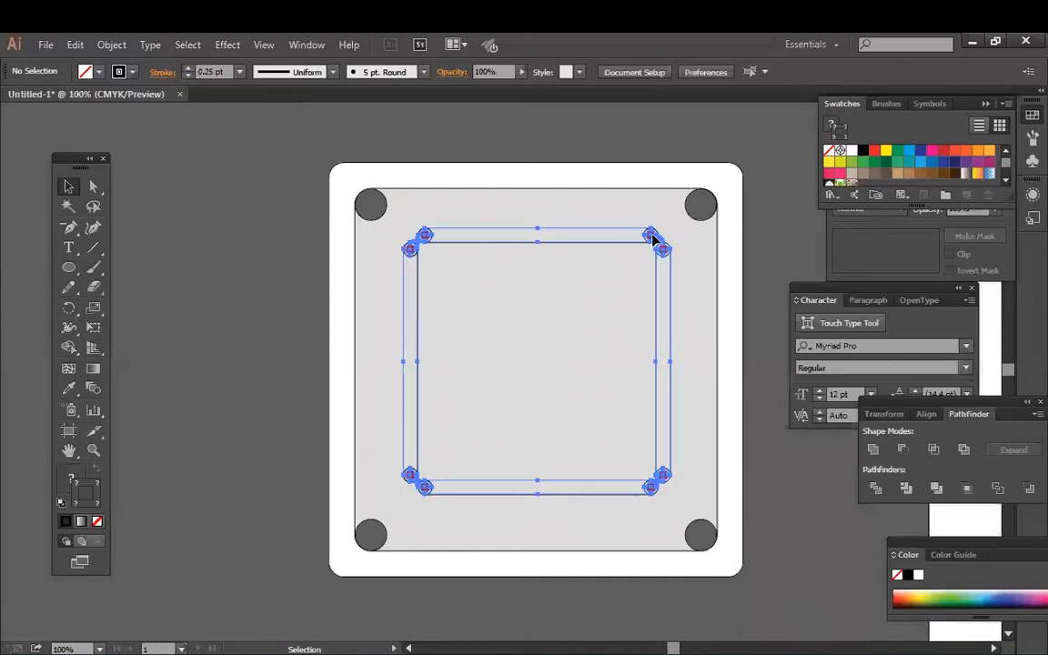
left_click(772, 281)
left_click(730, 241)
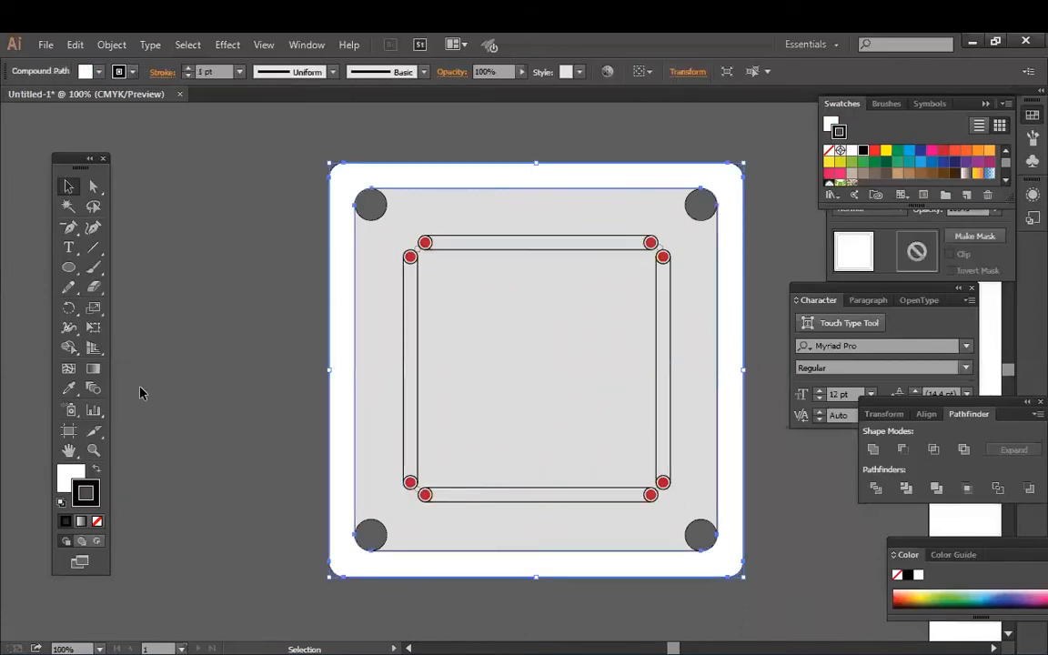
double_click(76, 472)
left_click(688, 393)
left_click_drag(724, 449, 724, 474)
left_click(686, 357)
left_click(692, 360)
left_click(728, 483)
left_click(685, 384)
left_click(878, 318)
- Sample the grey of the top-right corner pocket as the board frame's fill
key("i")
left_click(701, 205)
key("v")
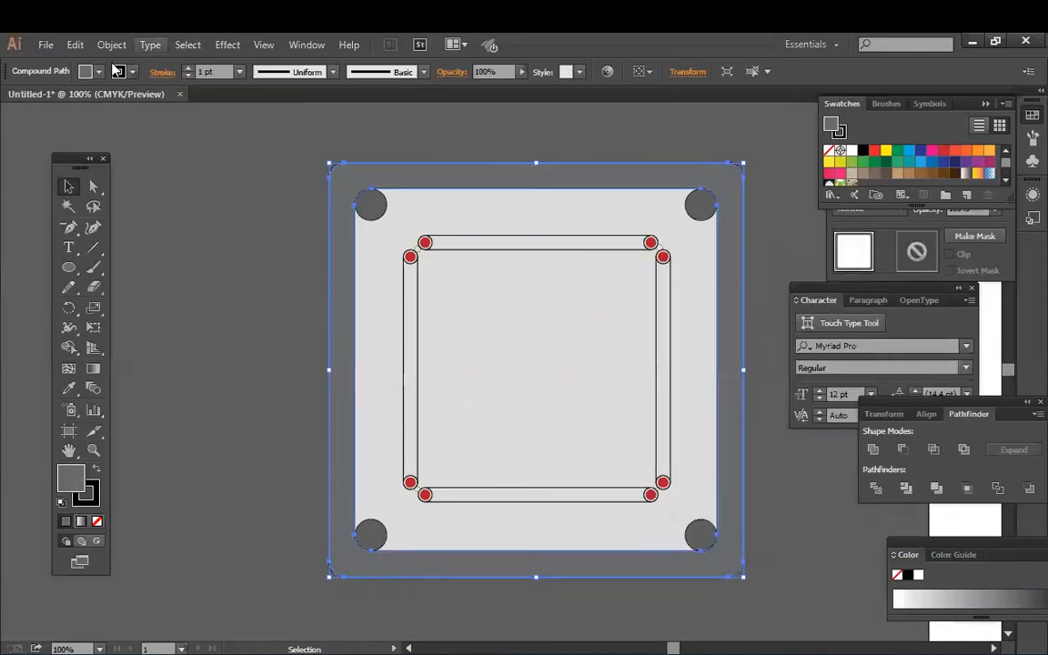
- Fill the board frame with the brown swatch #A97C50 and remove its outline
left_click(88, 71)
left_click(108, 109)
left_click(278, 169)
left_click(338, 177)
left_click(96, 521)
left_click(145, 427)
- Change the fill of the inner playing surface to a light peach
left_click(387, 234)
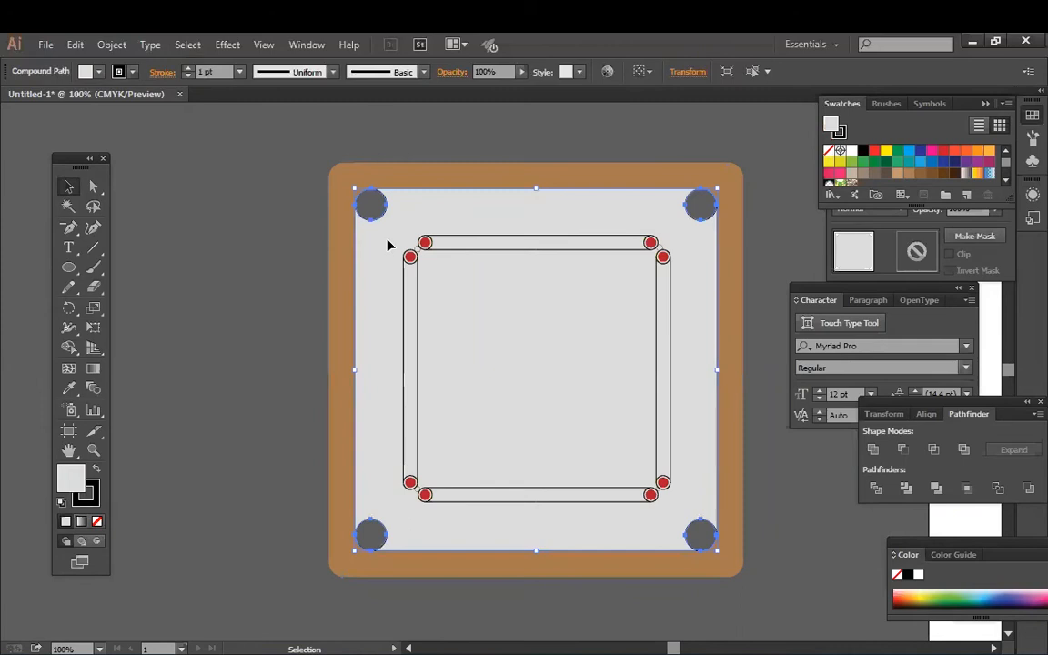
double_click(76, 474)
type("E0FFC0")
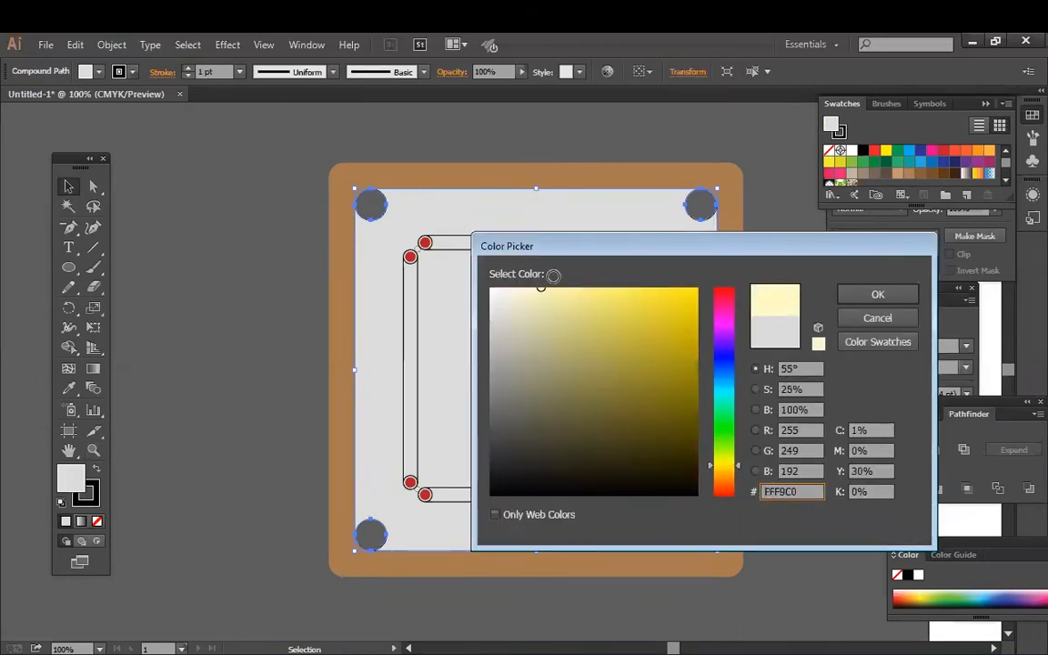
left_click_drag(729, 467, 731, 481)
left_click(584, 297)
left_click(891, 295)
double_click(74, 480)
left_click(561, 289)
left_click(853, 290)
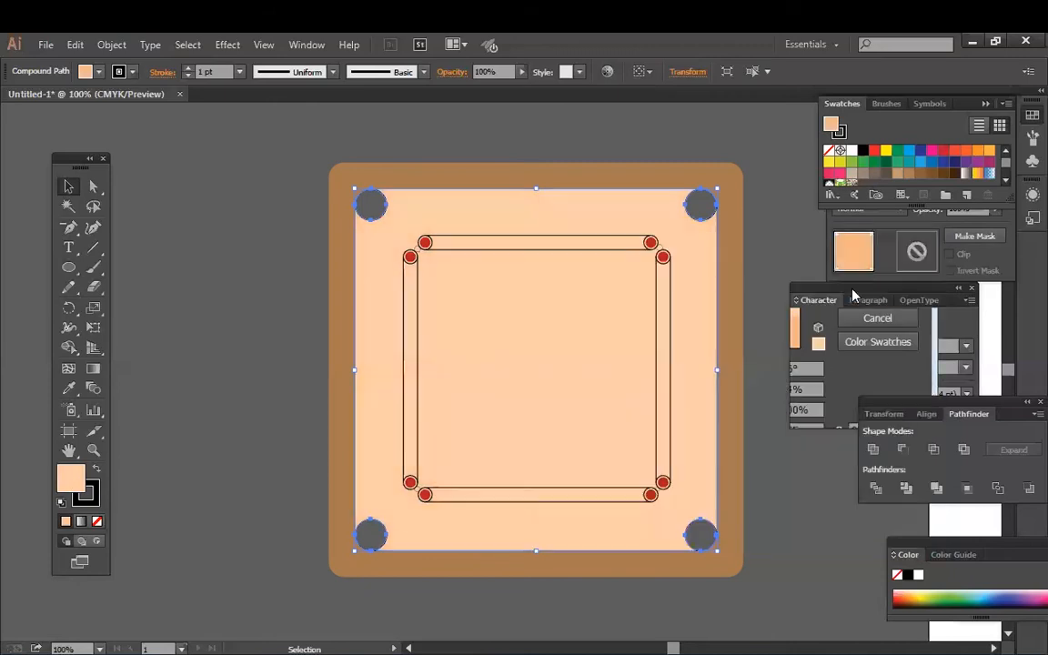
left_click(774, 264)
- Darken the board frame's fill to a deeper brown
left_click_drag(774, 264, 735, 236)
left_click(695, 409)
double_click(72, 480)
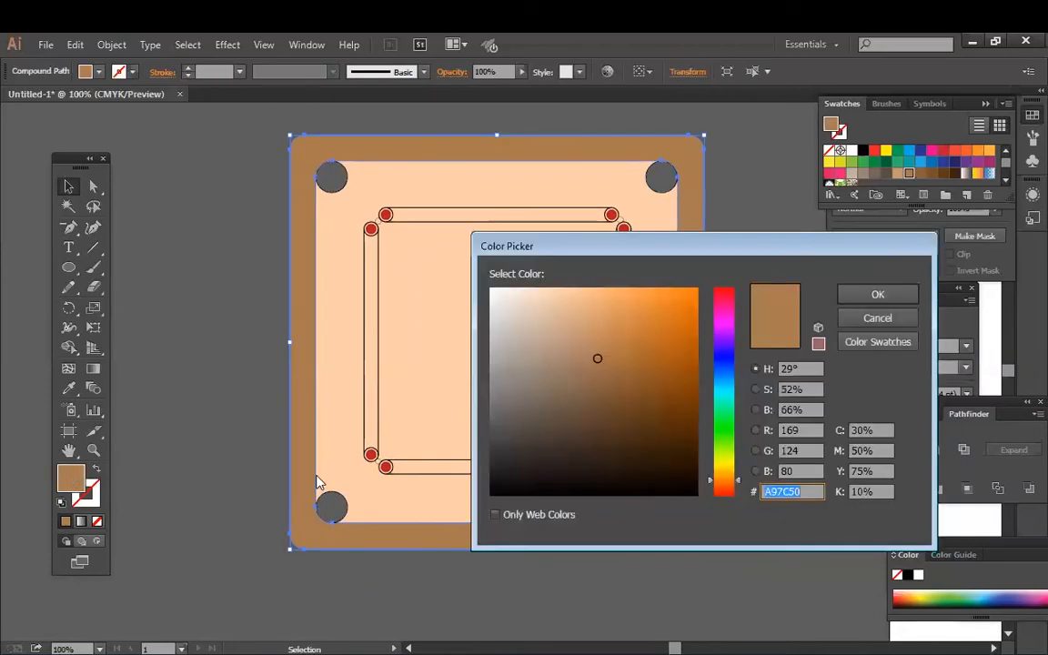
left_click(602, 384)
left_click(877, 296)
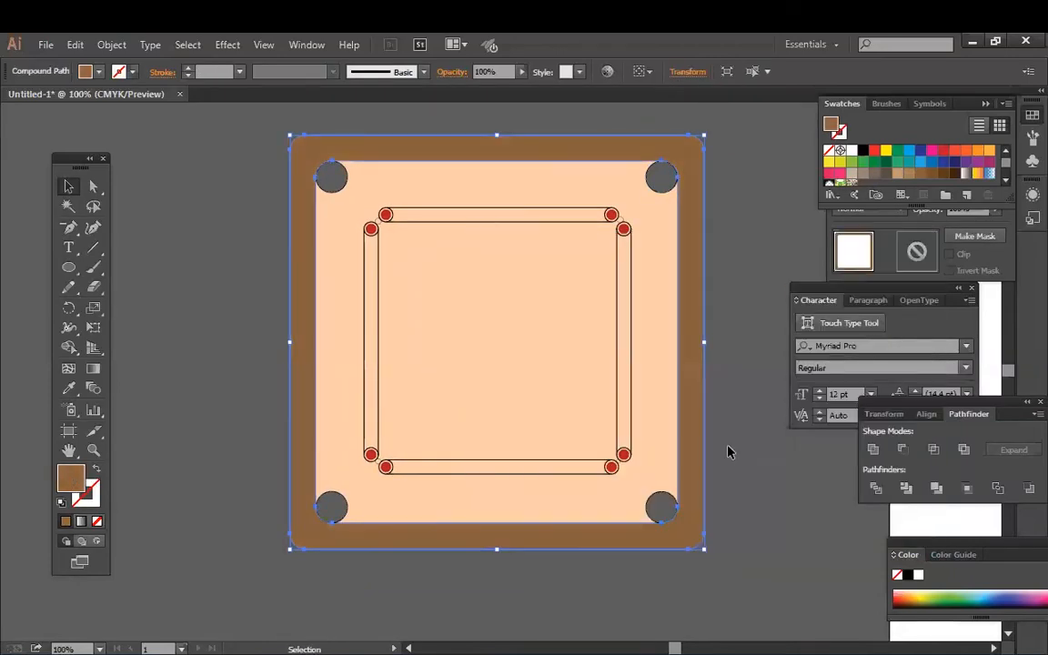
- Change the board frame's fill to a dark reddish brown
double_click(73, 479)
left_click(601, 386)
left_click(877, 295)
left_click(765, 386)
left_click_drag(764, 386, 744, 368)
- Remove the outline from the peach playing surface
left_click(642, 447)
left_click(99, 523)
left_click(714, 441)
mouse_move(714, 442)
left_mouse_down()
mouse_move(687, 466)
mouse_move(710, 464)
left_mouse_up()
- Draw an unfilled circle at the centre of the board with a black #000000 outline
key("l")
left_click_drag(462, 349, 482, 384)
type("000000")
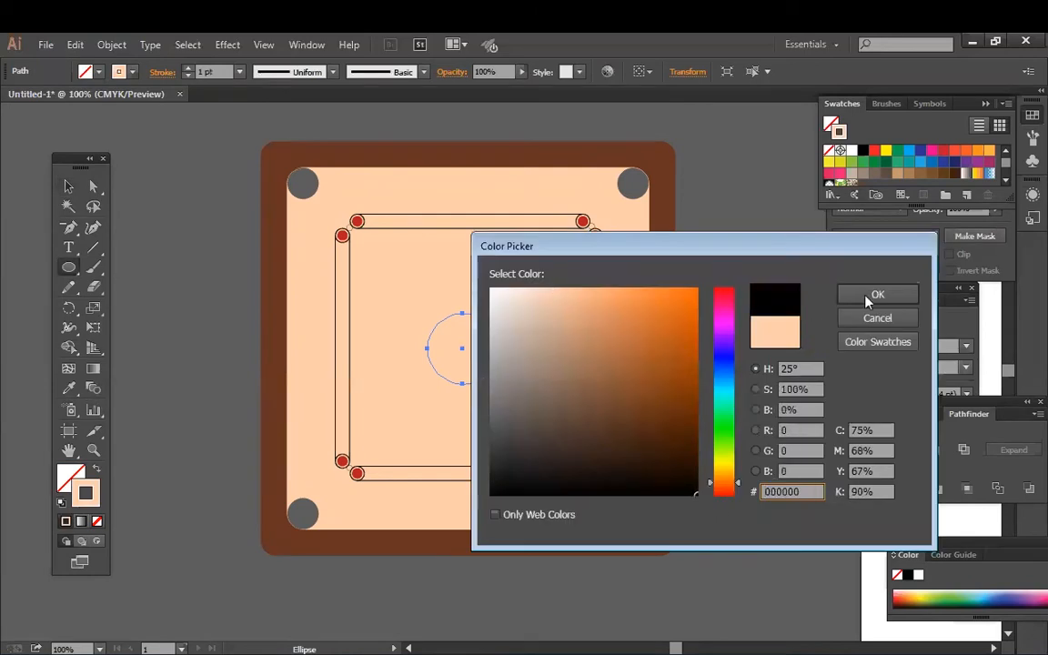
left_click(875, 294)
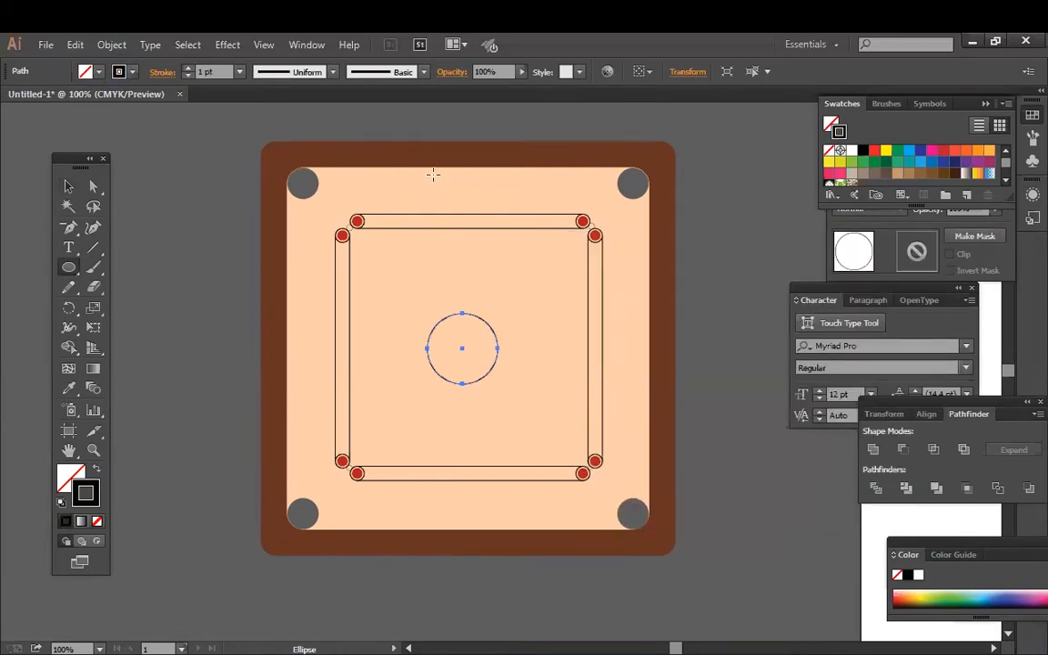
key("v")
left_click_drag(498, 344, 508, 351)
left_click(718, 351)
- Create an eight-pointed star beside the board with a 25 pt inner radius and long, narrow points
left_click(507, 344)
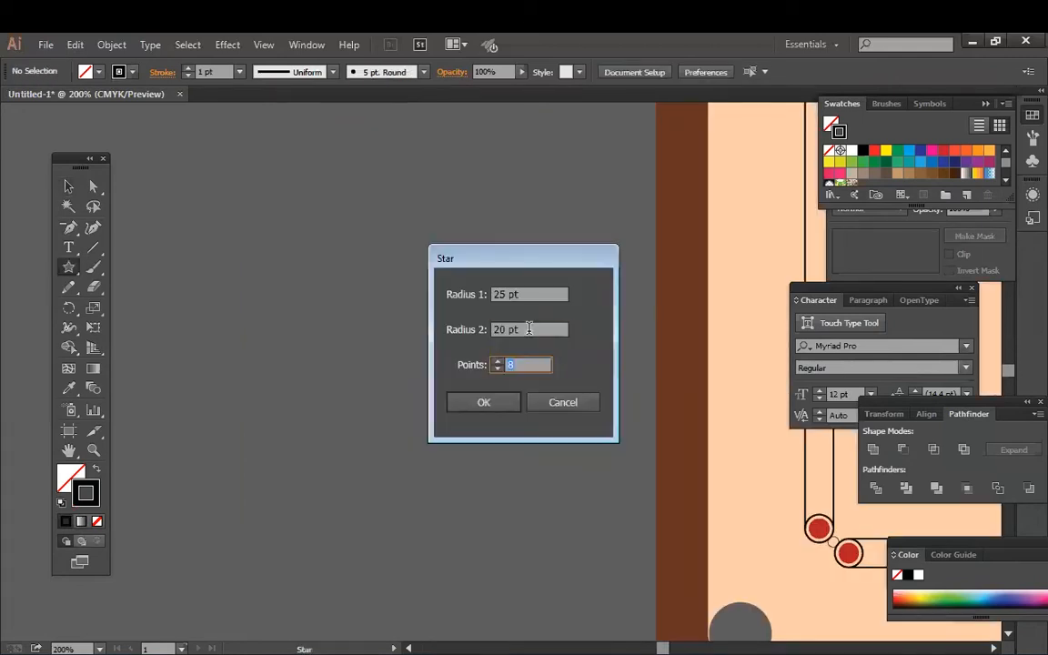
key("Tab")
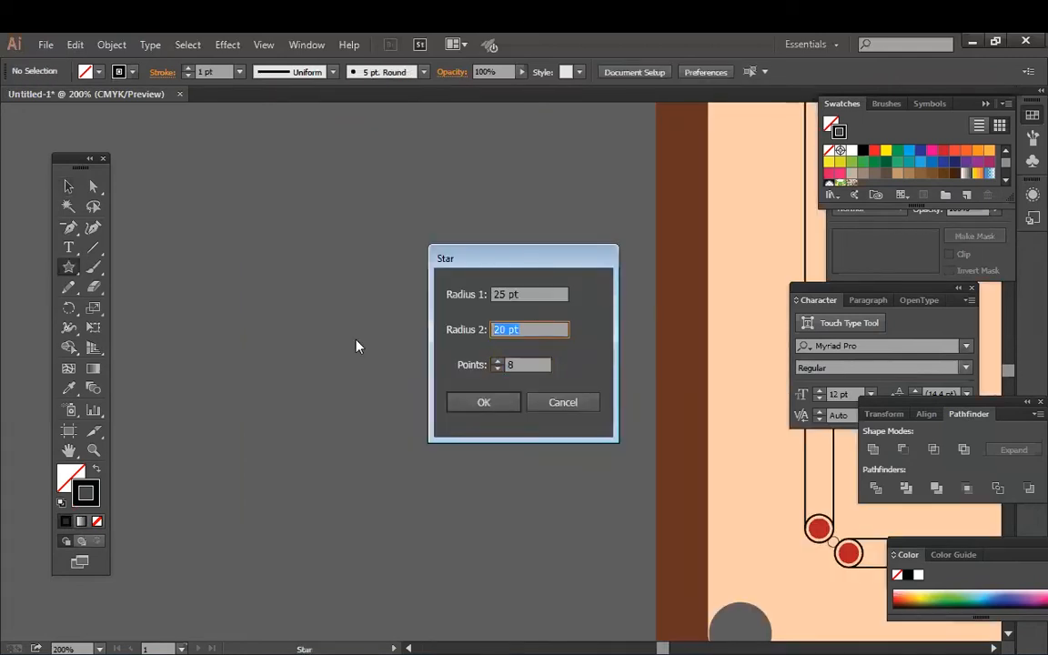
type("4")
key("Return")
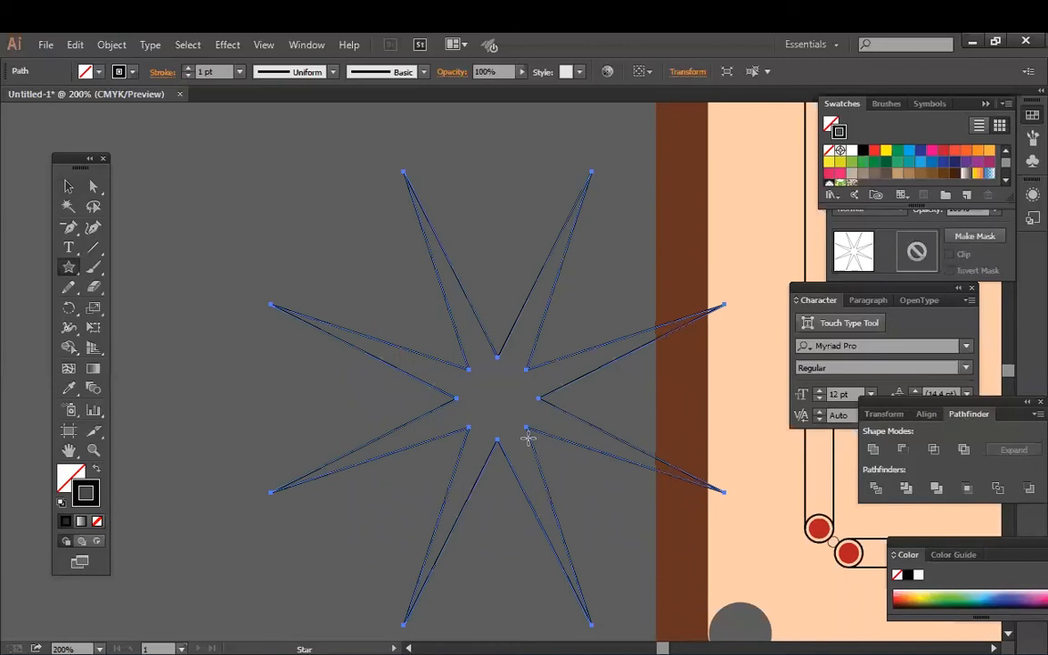
- Shrink the eight-pointed star to slightly less than the central circle's size and bring it onto the playing surface
left_click(67, 187)
left_click(506, 357)
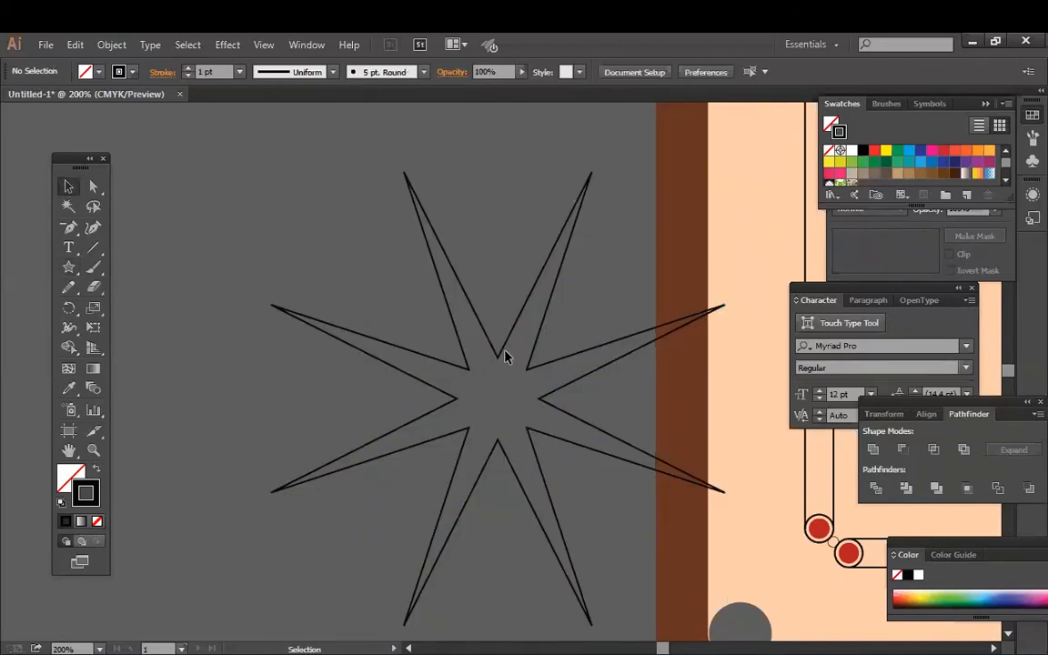
key("ctrl+0")
left_click_drag(270, 346, 510, 381)
left_click_drag(20, 331, 284, 324)
left_click_drag(332, 305, 270, 368)
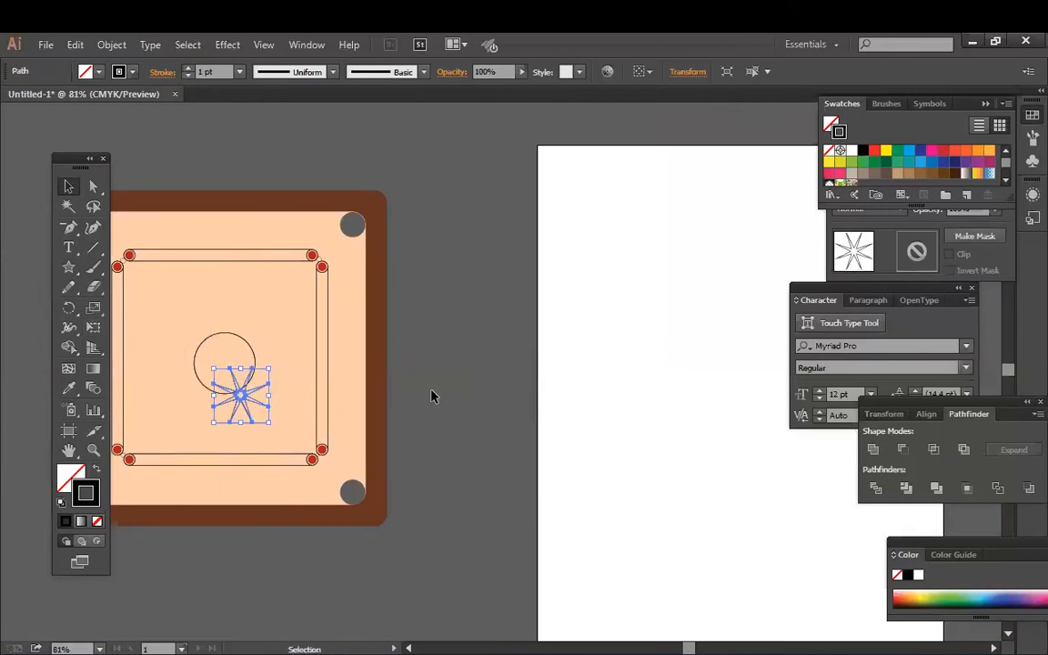
- Move the star inside the central circle and swap its fill and stroke to make it solid black
key("ctrl+equal")
key("ctrl+equal")
key("ctrl+equal")
left_click_drag(146, 410, 592, 350)
left_click_drag(296, 373, 283, 300)
left_click(96, 468)
left_click(712, 365)
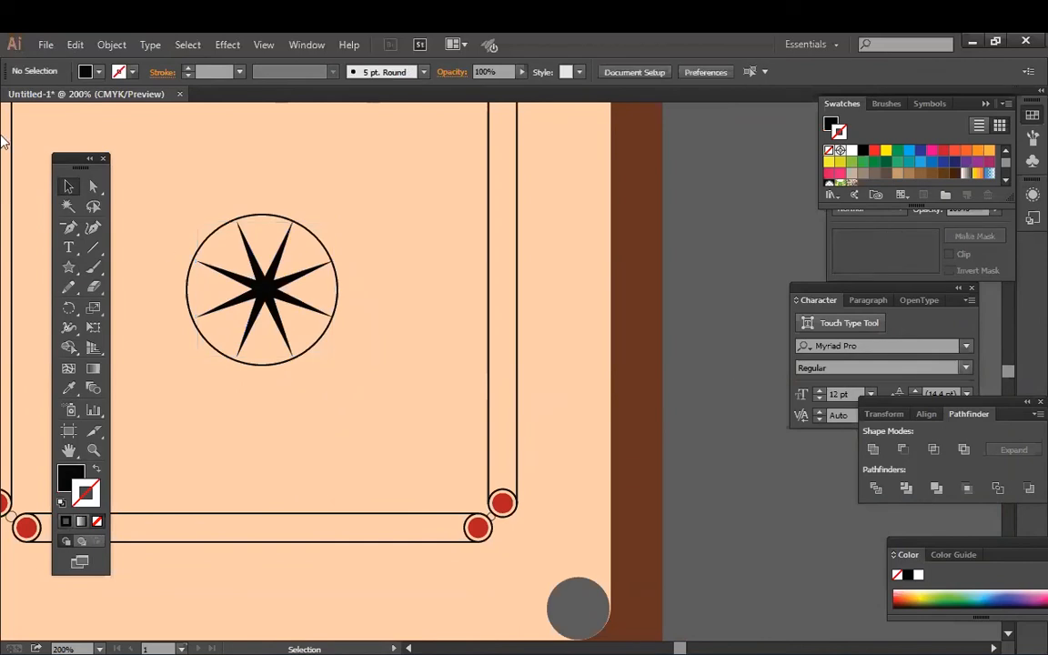
- Fine-tune the alignment of the star and its surrounding circle so they share one centre
left_click_drag(414, 310, 594, 324)
key("ctrl+equal")
key("ctrl+equal")
left_click_drag(461, 261, 465, 303)
left_click(465, 303)
left_click_drag(524, 405, 528, 412)
- Draw a small circle at the centre of the star and fill it with bright red
mouse_move(69, 268)
left_mouse_down()
mouse_move(137, 272)
mouse_move(142, 307)
left_mouse_up()
mouse_move(385, 263)
left_mouse_down()
mouse_move(410, 289)
mouse_move(400, 272)
left_mouse_up()
double_click(72, 479)
left_click(723, 290)
left_click(693, 312)
left_click(877, 294)
left_click(69, 186)
key("ctrl+minus")
key("ctrl+minus")
key("ctrl+minus")
key("ctrl+minus")
left_click(752, 454)
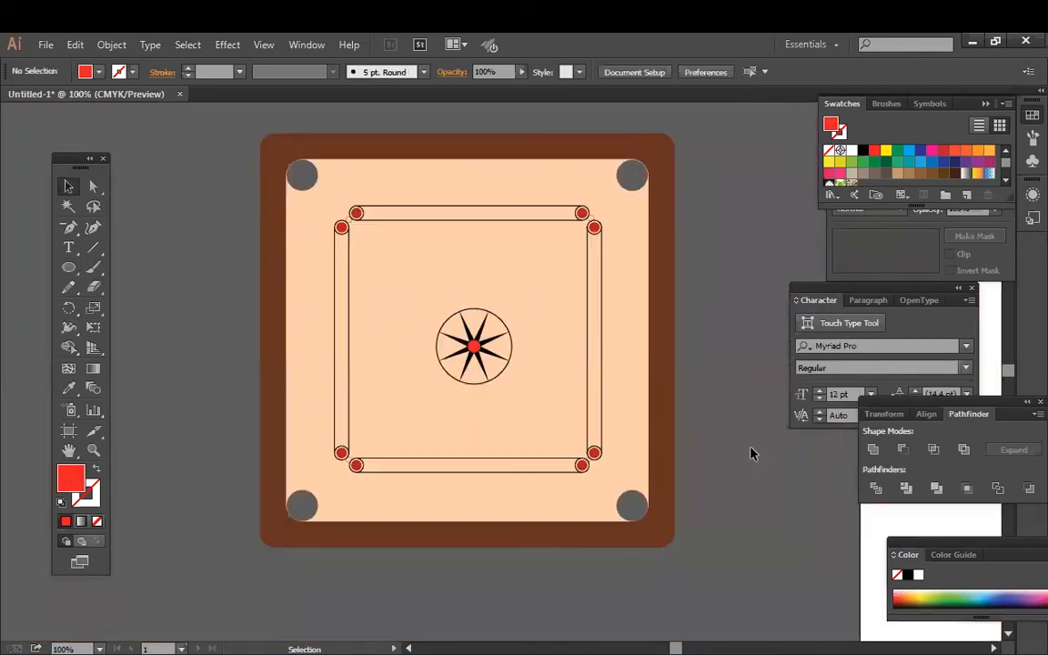
- Draw a diagonal line from near the top-left pocket towards the board's centre with a near-black #070300 stroke
left_click(93, 248)
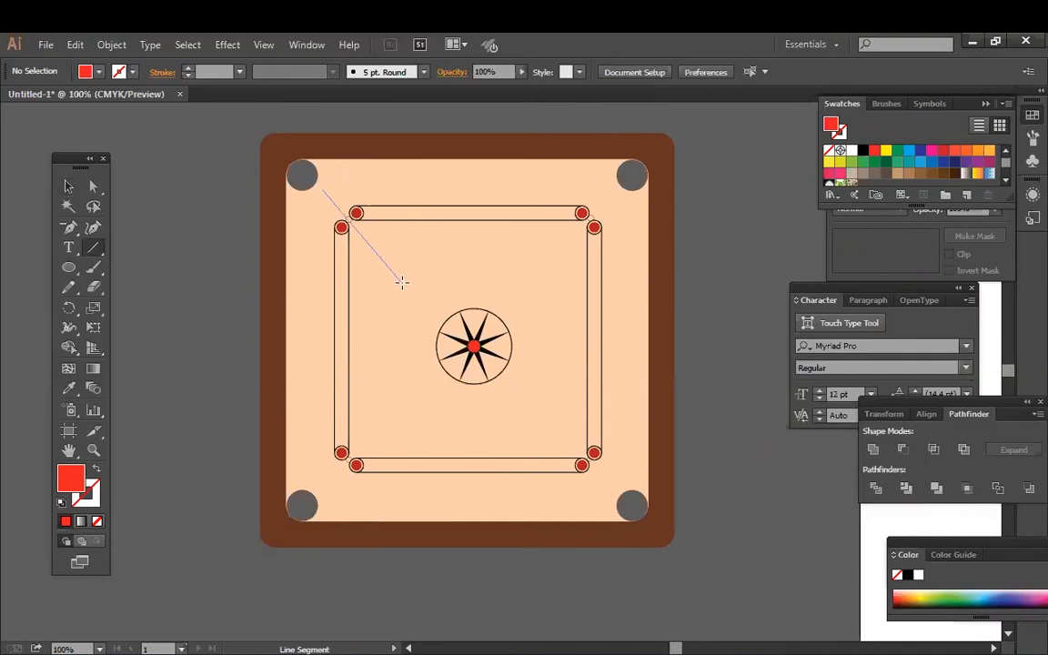
left_click_drag(405, 283, 404, 284)
double_click(87, 494)
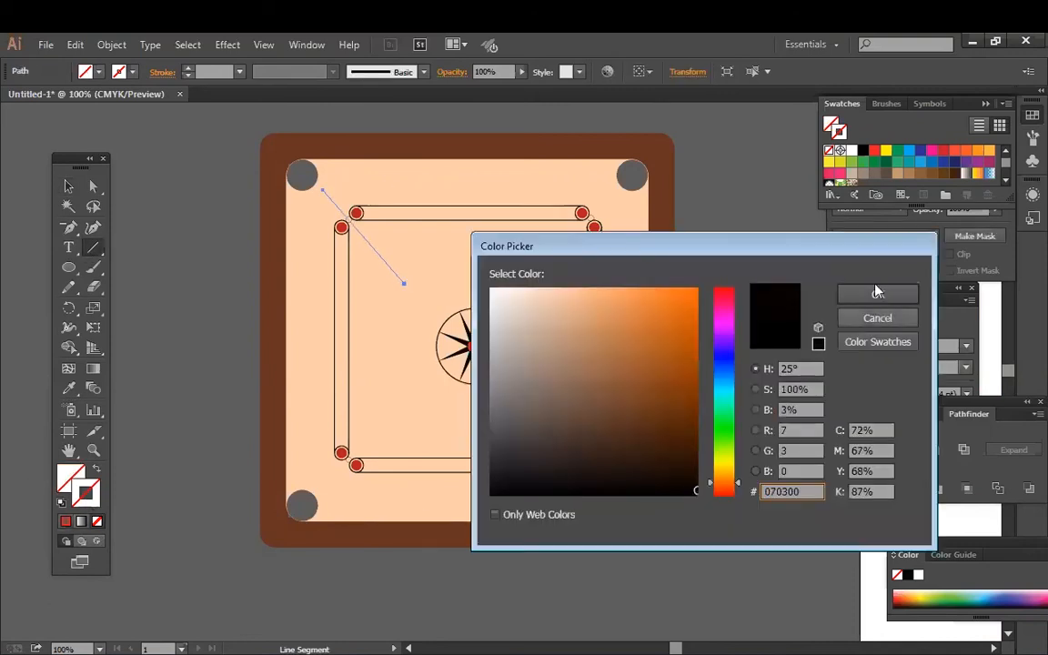
left_click(877, 292)
left_click(68, 186)
left_click(159, 372)
- Draw a black-outlined, unfilled circle around the inner end of the diagonal line
left_click(68, 267)
left_click_drag(403, 283, 425, 298)
left_click(68, 185)
left_click(134, 240)
- Shrink the circle on the diagonal line to about 43 pt across and centre it on the line's inner end
key("ctrl+plus")
key("ctrl+plus")
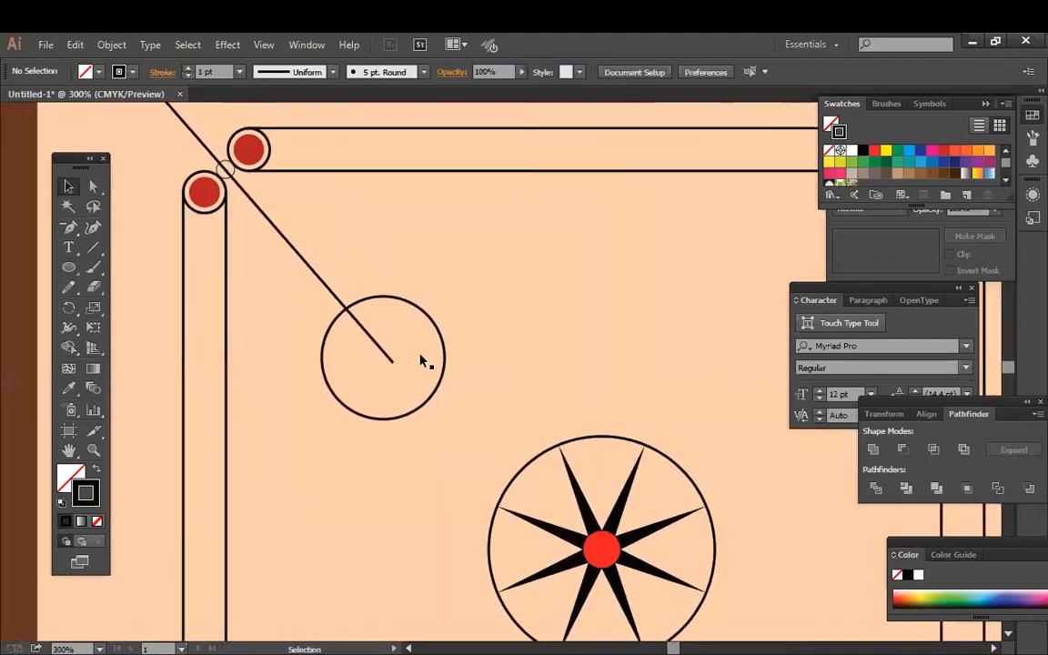
left_click(455, 354)
left_click_drag(457, 426, 449, 418)
left_click(337, 417)
left_click_drag(272, 346, 402, 356)
- Add anchor points to the circle on both sides of the diagonal line and delete the segment between them
key("ctrl+plus")
left_click(448, 371)
left_click(68, 228)
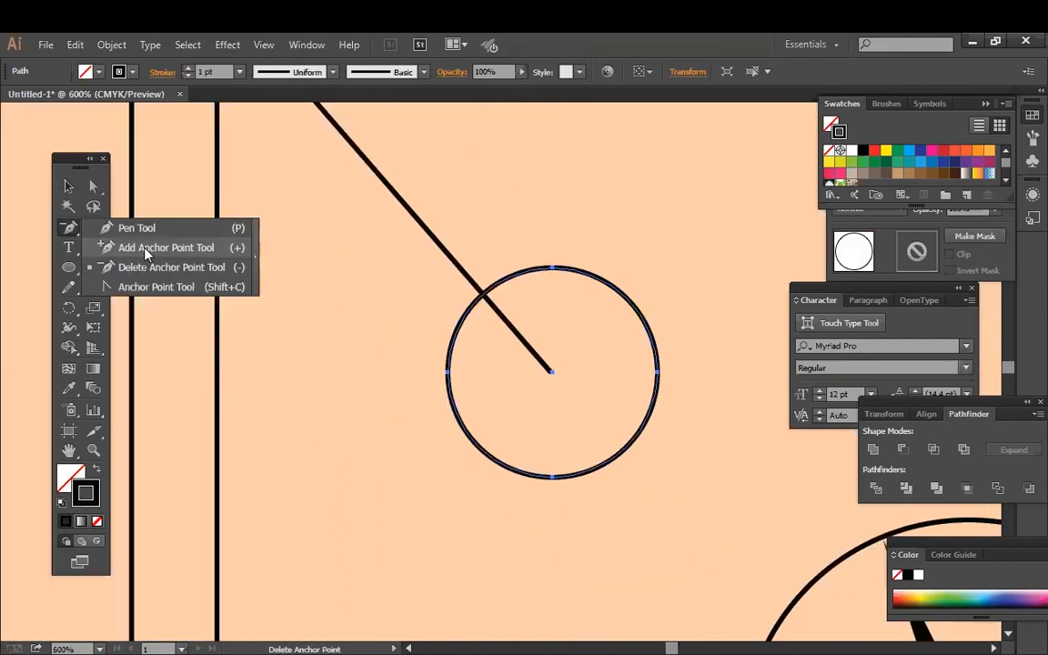
left_click(146, 252)
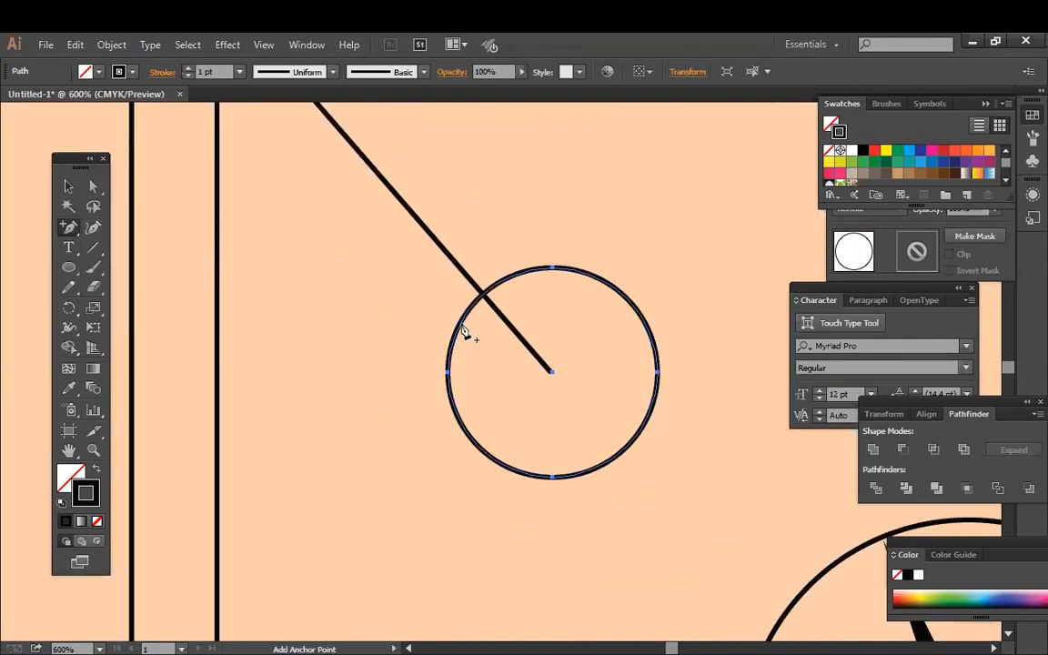
left_click(457, 335)
left_click(517, 275)
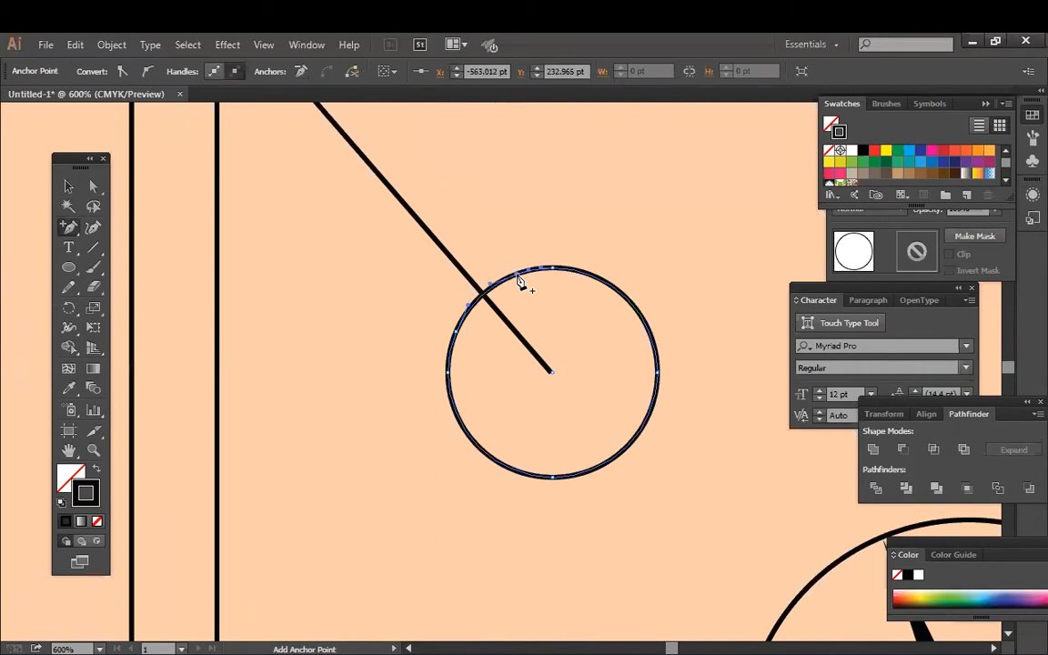
left_click(94, 187)
left_click(480, 303)
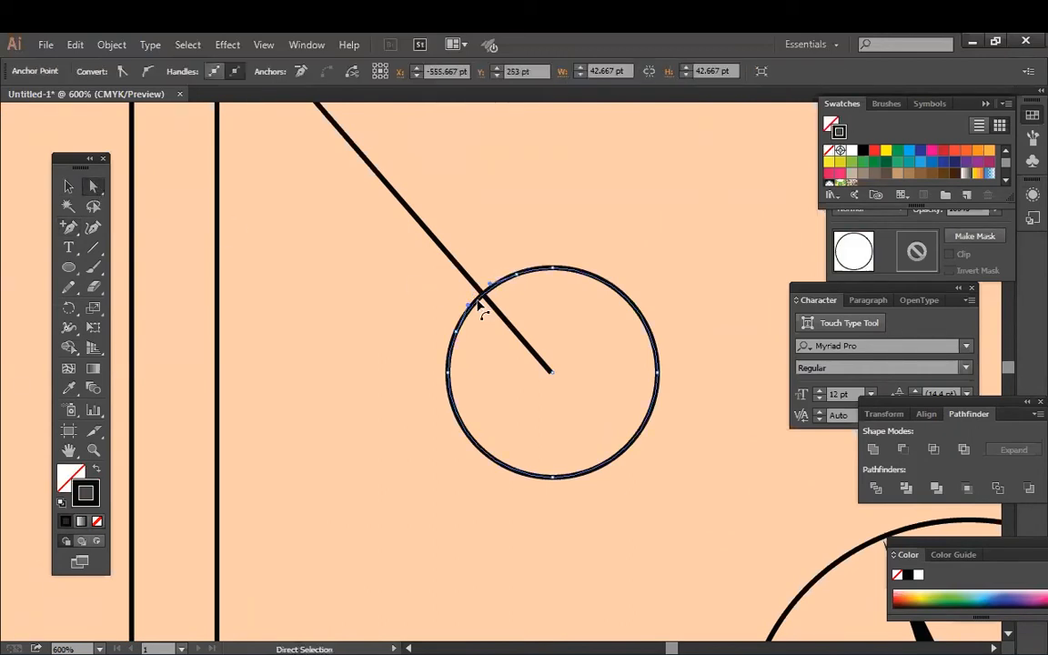
key("Delete")
- Create a three-sided polygon beside the open circle, shrink it to arrowhead size and make it solid black
left_click_drag(70, 267, 152, 328)
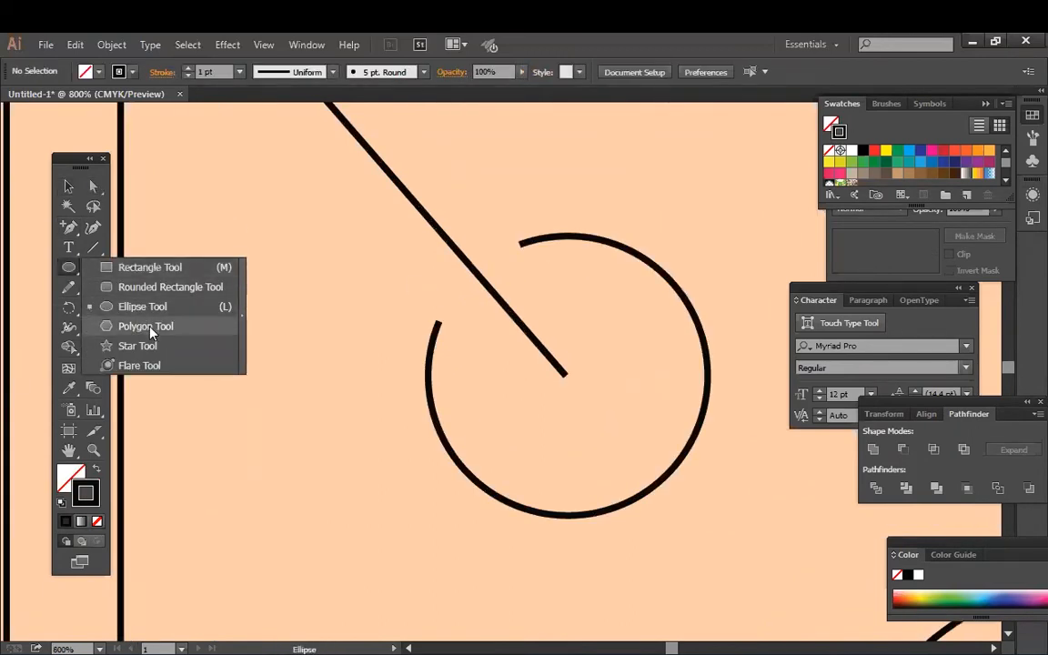
left_click(307, 362)
type("3")
key("Return")
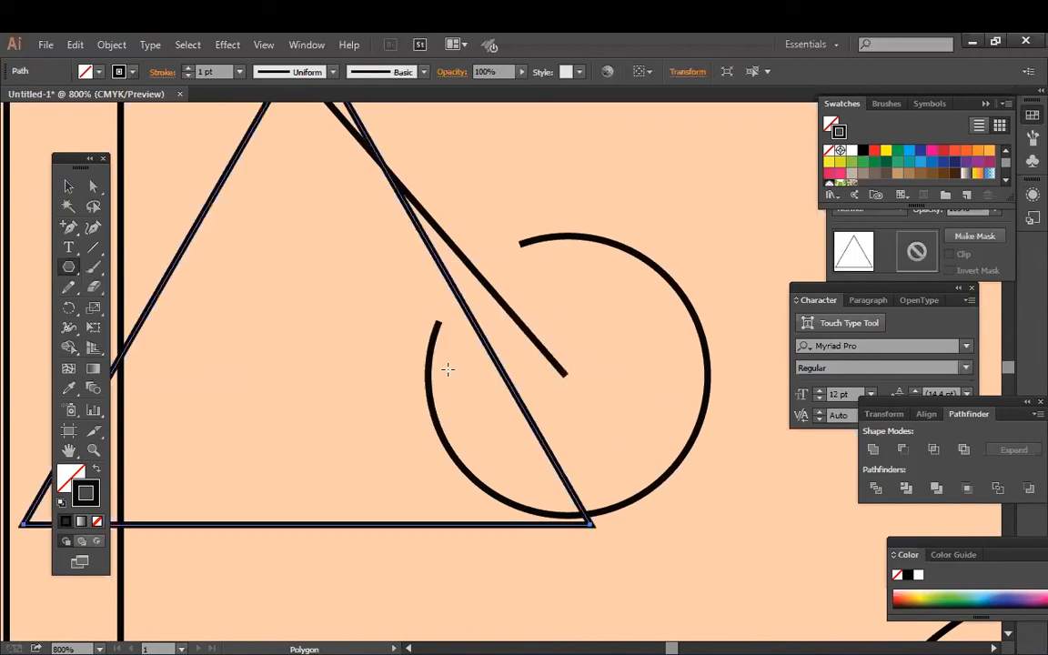
key("v")
left_click_drag(591, 525, 319, 289)
left_click(97, 468)
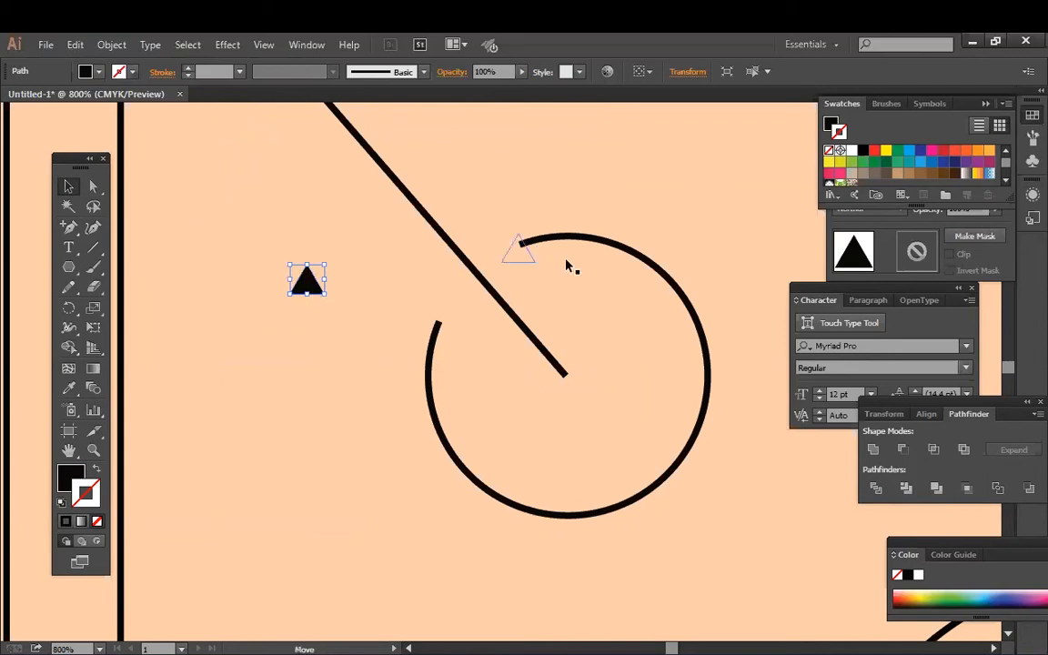
- Place the black triangle on the arc's upper end and rotate and scale it into an arrowhead
left_click_drag(566, 261, 565, 266)
key("ctrl+plus")
key("ctrl+plus")
key("ctrl+plus")
left_click_drag(561, 421, 479, 323)
left_click_drag(476, 222, 349, 257)
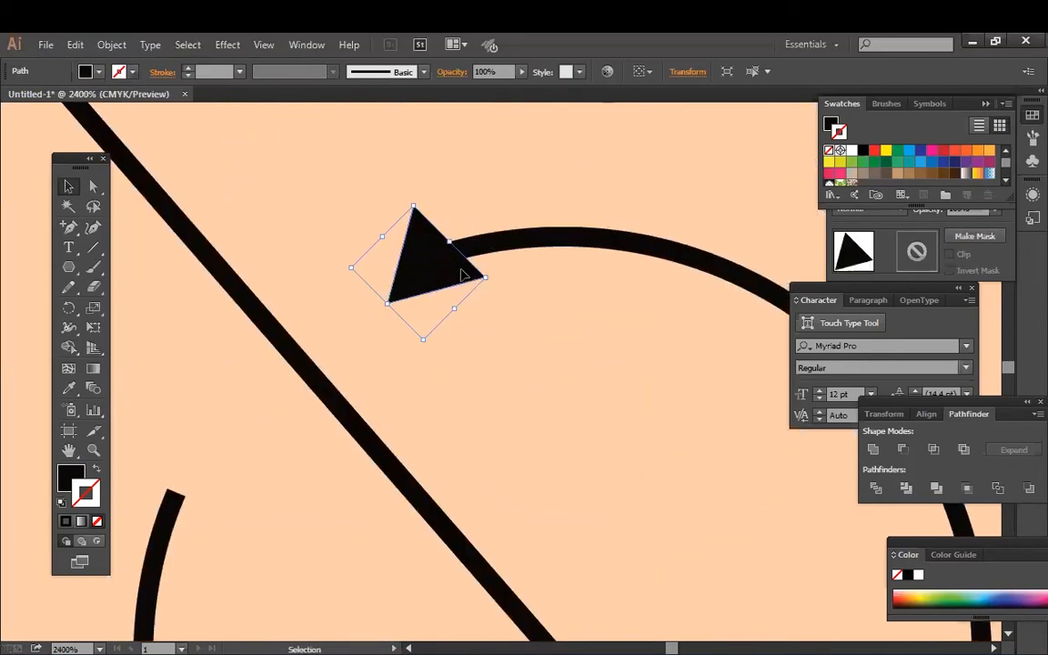
left_click_drag(423, 341, 410, 320)
left_click_drag(450, 285, 424, 285)
left_click(493, 305)
- Copy the arrowhead to the arc's lower-left end, reflect it across the vertical axis and rotate it in line with the arc
left_click_drag(529, 257, 597, 176)
left_click_drag(487, 194, 282, 389)
right_click(282, 388)
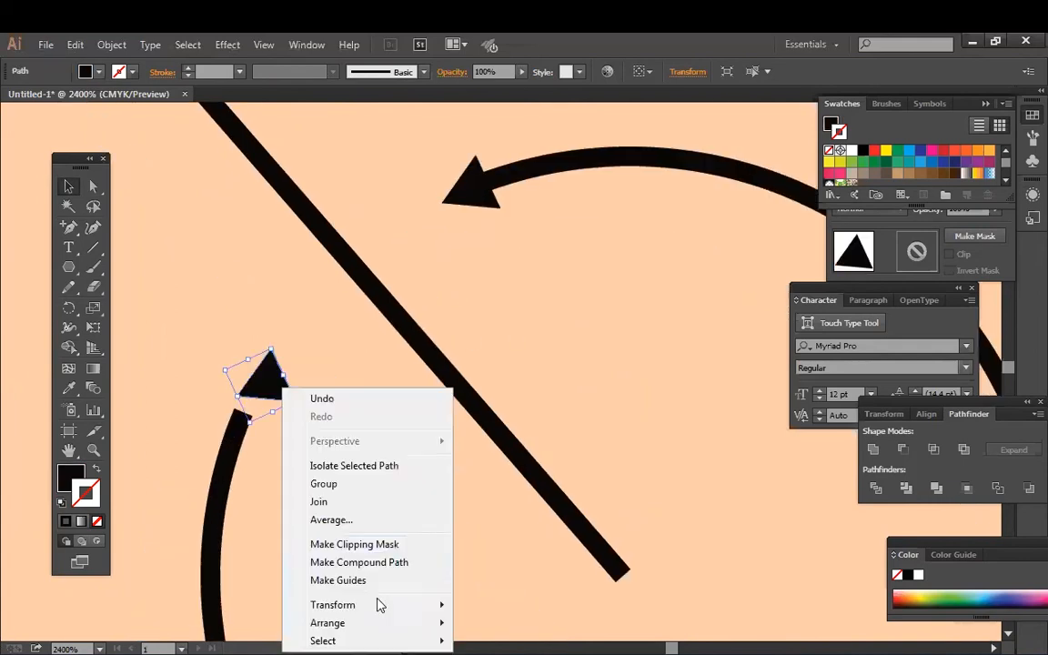
left_click(546, 522)
left_click(605, 385)
key("Return")
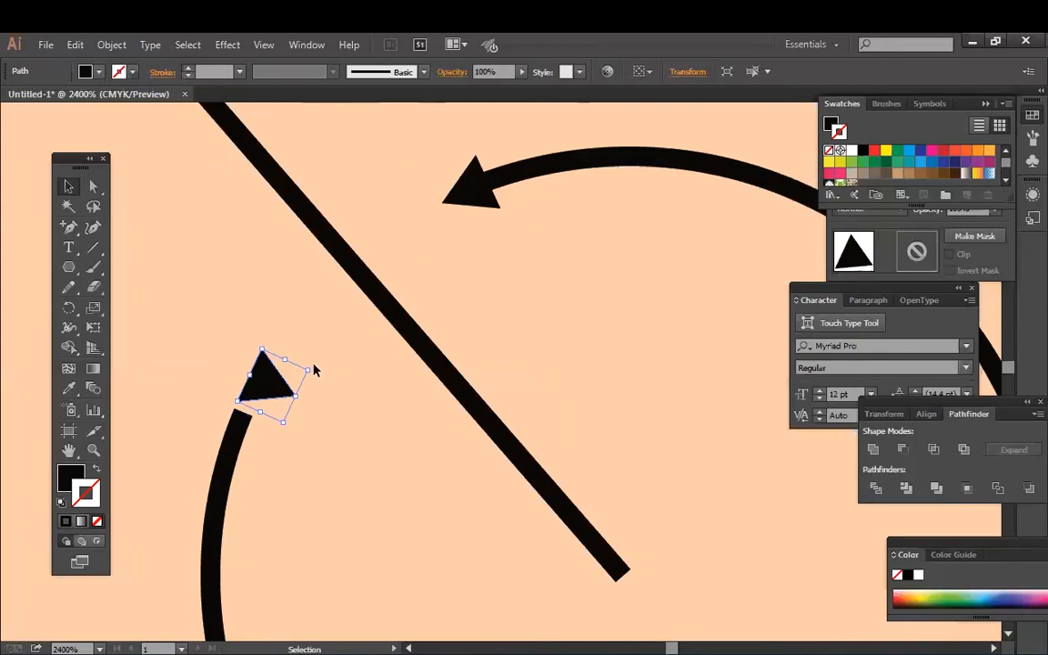
left_click_drag(314, 369, 319, 419)
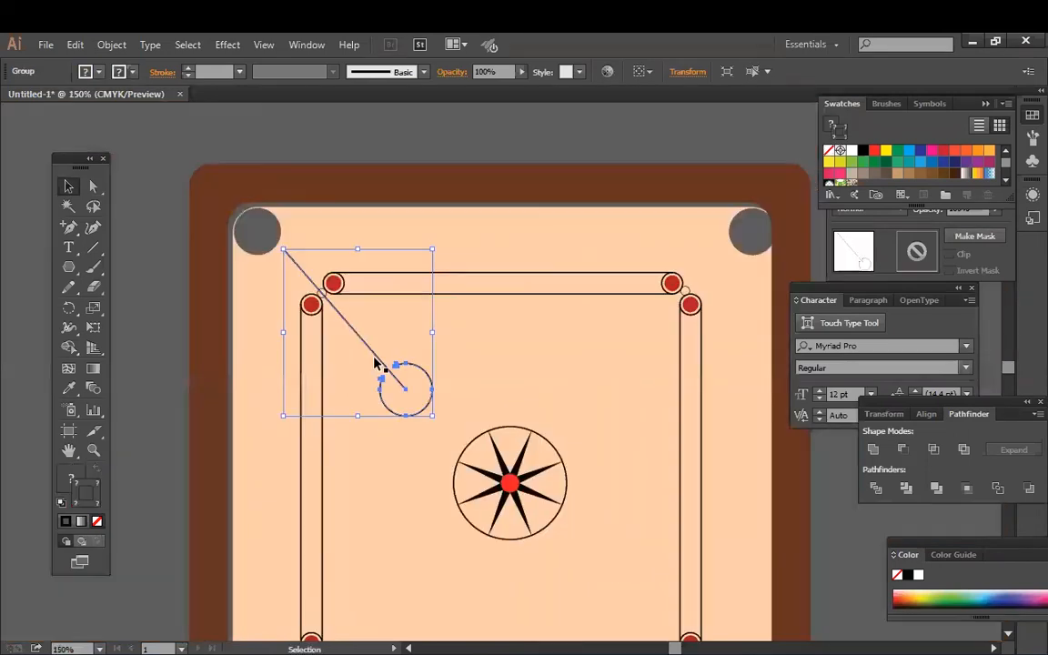
- Copy the diagonal line and arrow-circle group to the upper-right quadrant and reflect it across the vertical axis
left_click_drag(380, 364, 662, 328)
right_click(611, 369)
mouse_move(692, 491)
left_click(864, 551)
left_click(718, 421)
- Copy the upper-left line and arrow-circle group down to the lower-left quadrant
scroll(402, 265, "down", 3)
left_click(403, 273)
left_click_drag(402, 273, 407, 496)
right_click(409, 492)
mouse_move(492, 444)
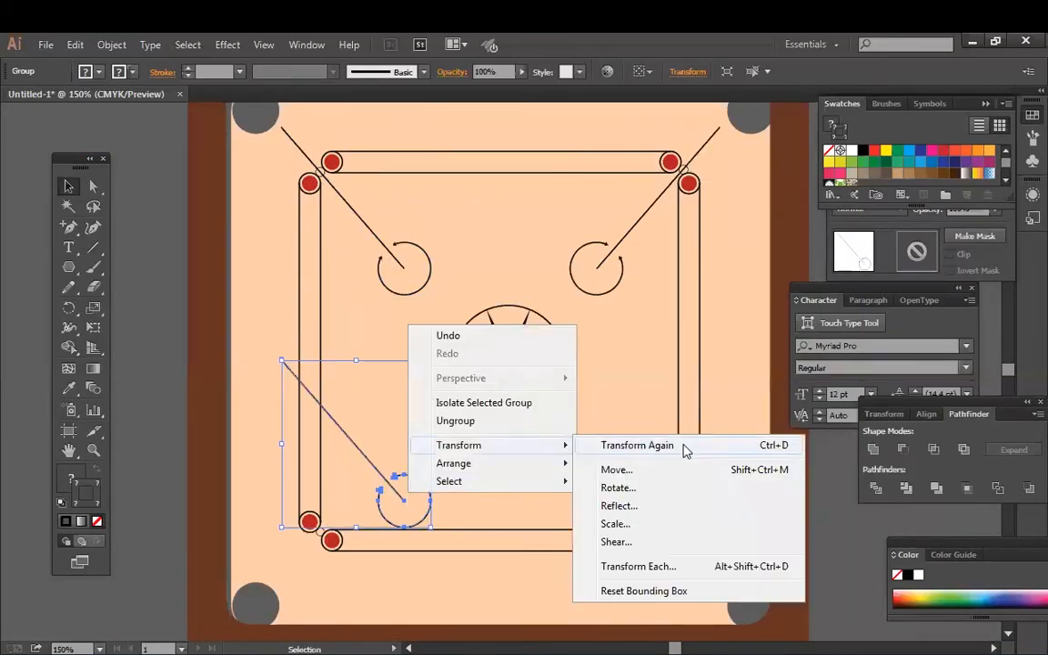
left_click(672, 493)
left_click(763, 416)
- Reflect the lower-left copy across the horizontal axis and position its line through the gap between the corner's red circles
right_click(410, 492)
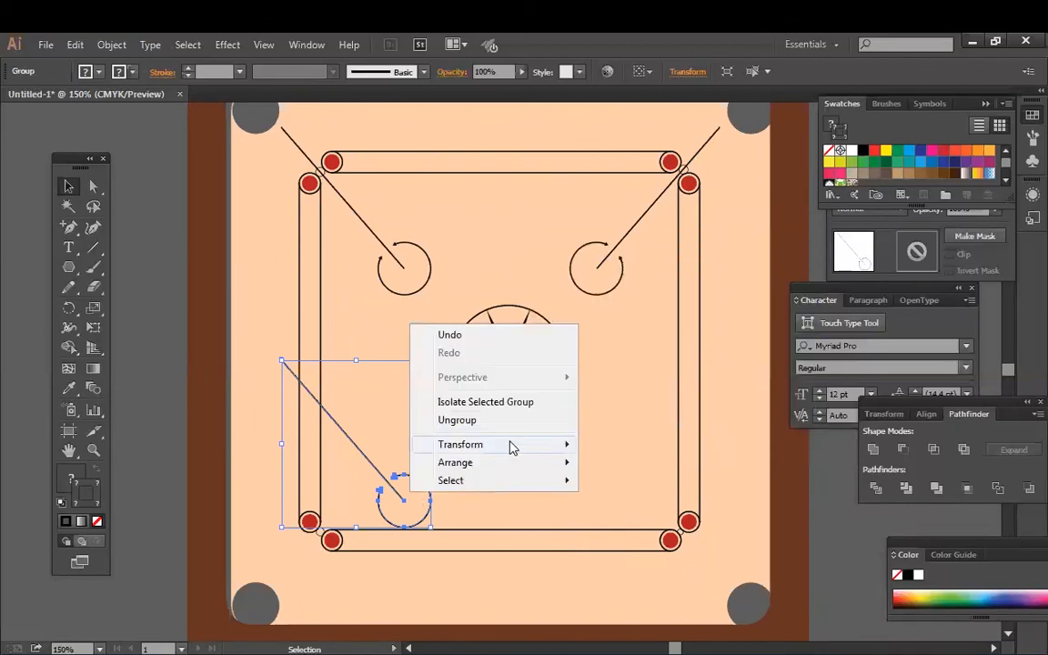
left_click(620, 503)
left_click(716, 421)
left_click_drag(401, 394, 424, 420)
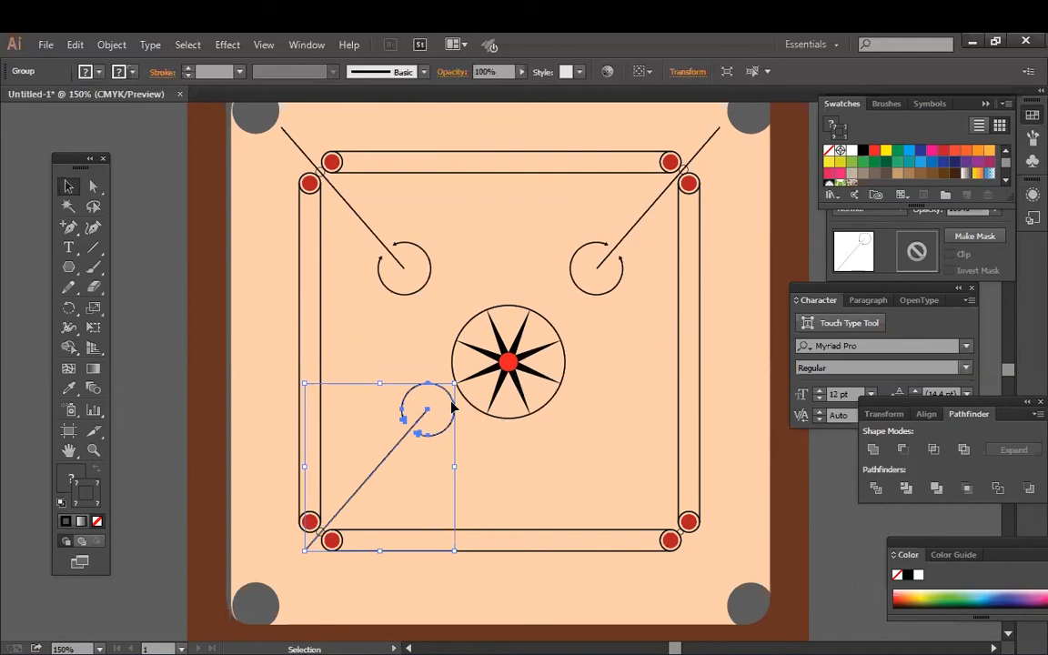
- Copy the lower-left line and arrow-circle group across to the lower-right quadrant
key("ctrl+equal")
left_click_drag(464, 338, 464, 338)
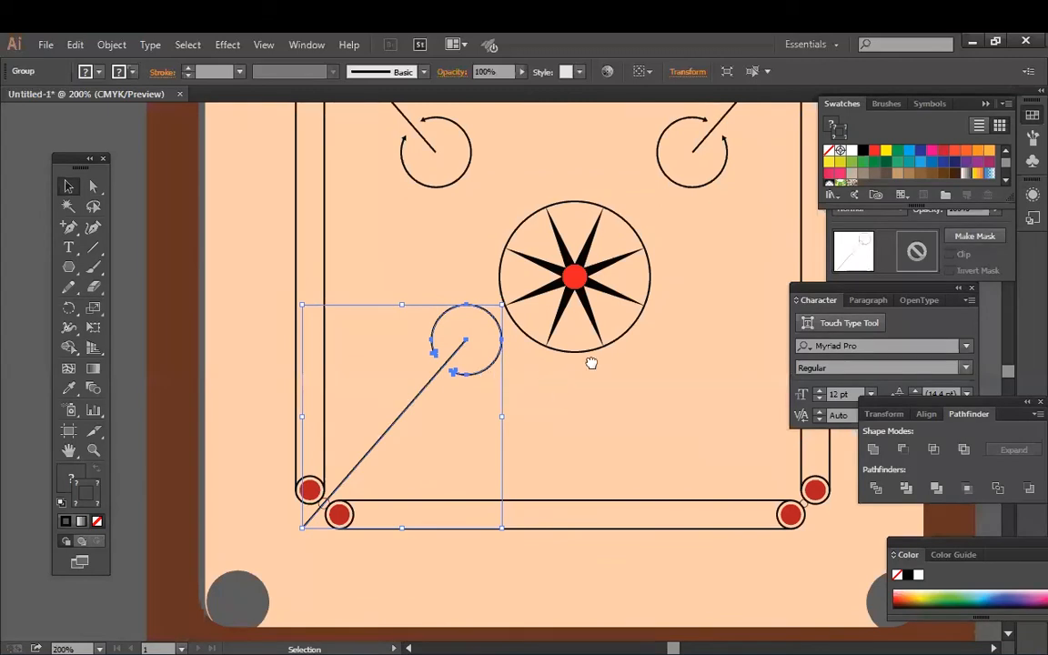
left_click_drag(592, 363, 521, 401)
left_click_drag(393, 383, 658, 379)
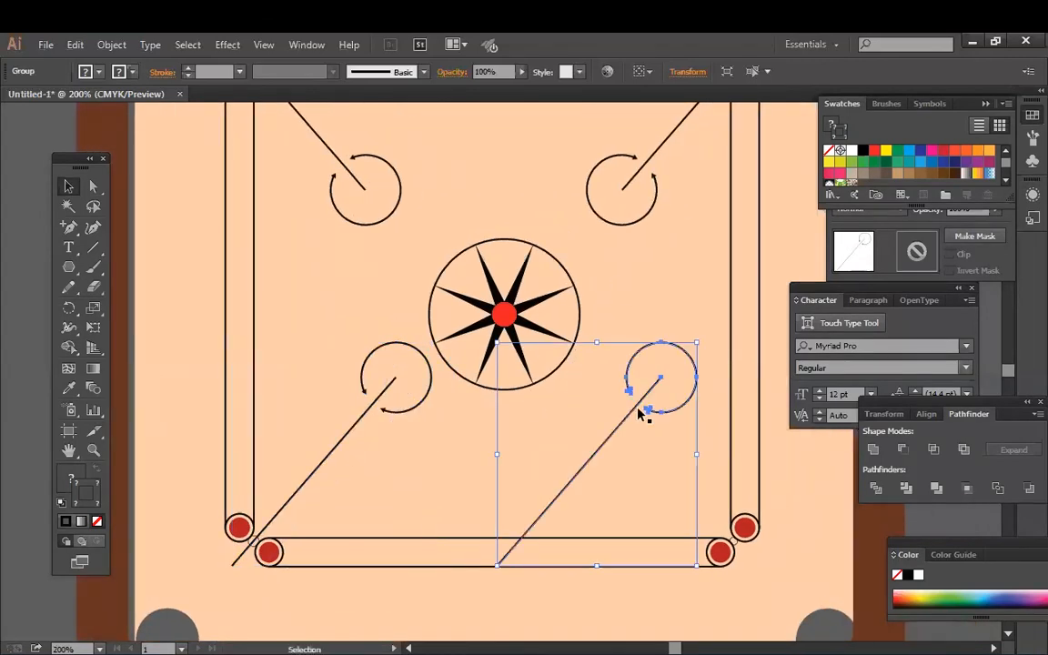
- Reflect the lower-right copy across the vertical axis and position its line between that corner's red circles
right_click(657, 391)
mouse_move(728, 512)
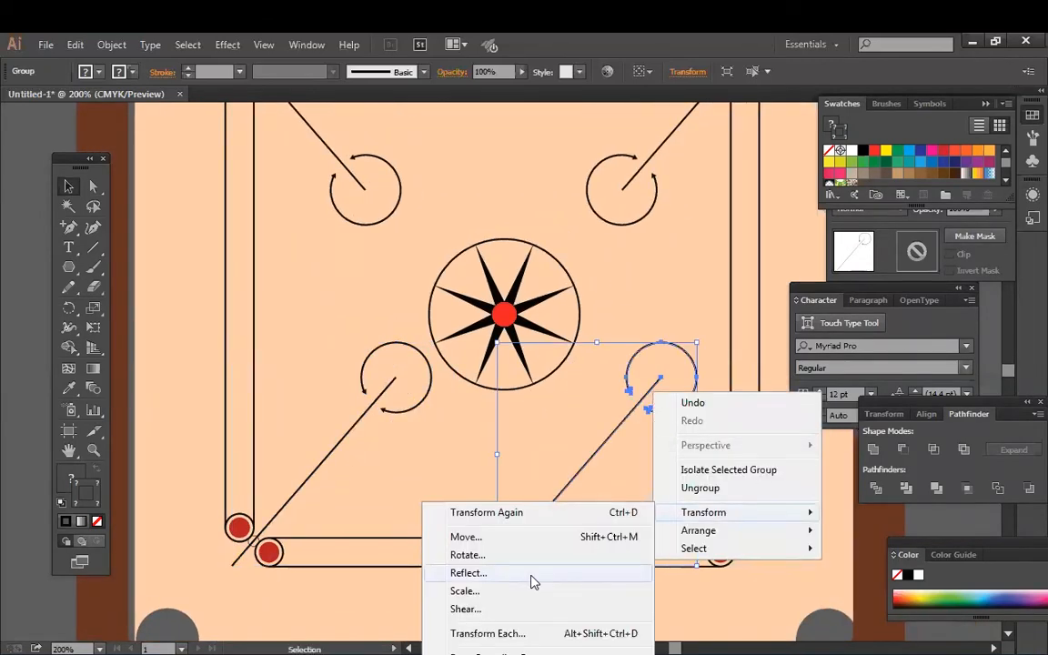
left_click(535, 582)
left_click(606, 253)
left_click(718, 422)
left_click_drag(531, 380, 597, 381)
- Group the central star, red dot and circle, shrunk and moved up into the space between the four arrow circles
left_click(561, 298)
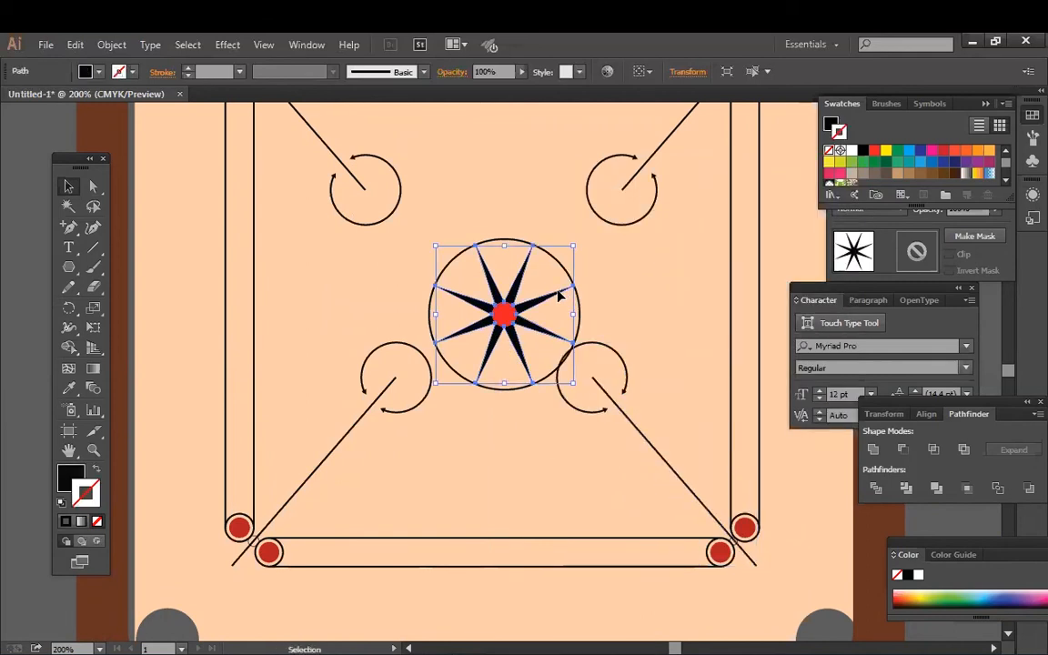
left_click_drag(579, 238, 567, 251)
left_click(524, 296)
left_click_drag(505, 314, 515, 283)
key("ctrl+z")
left_click(533, 305, "shift")
key("ctrl+g")
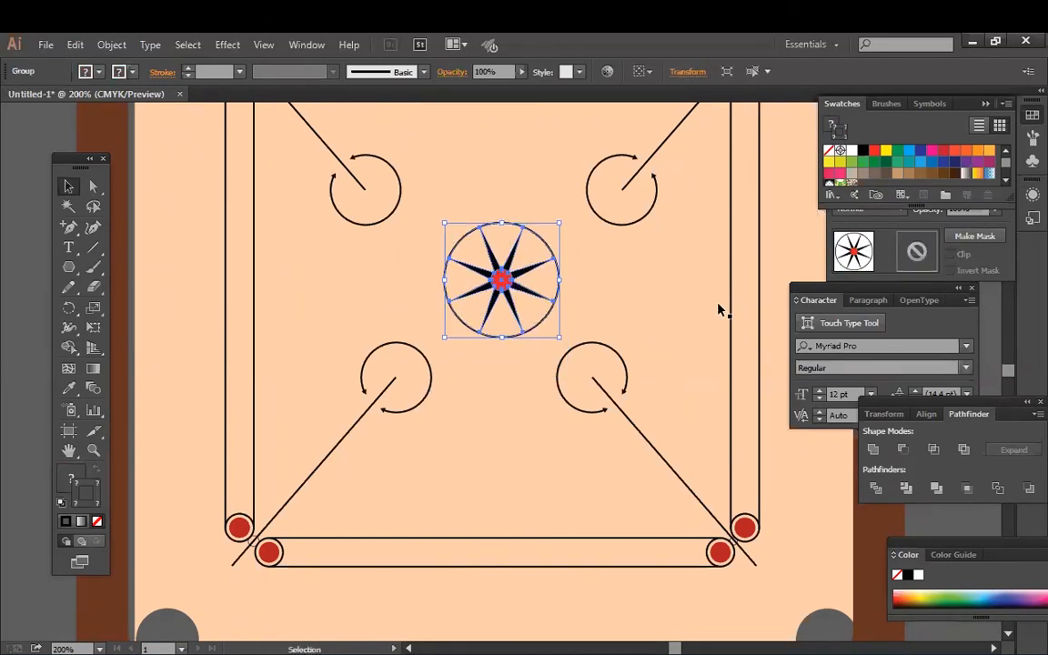
key("ctrl+1")
left_click(716, 370)
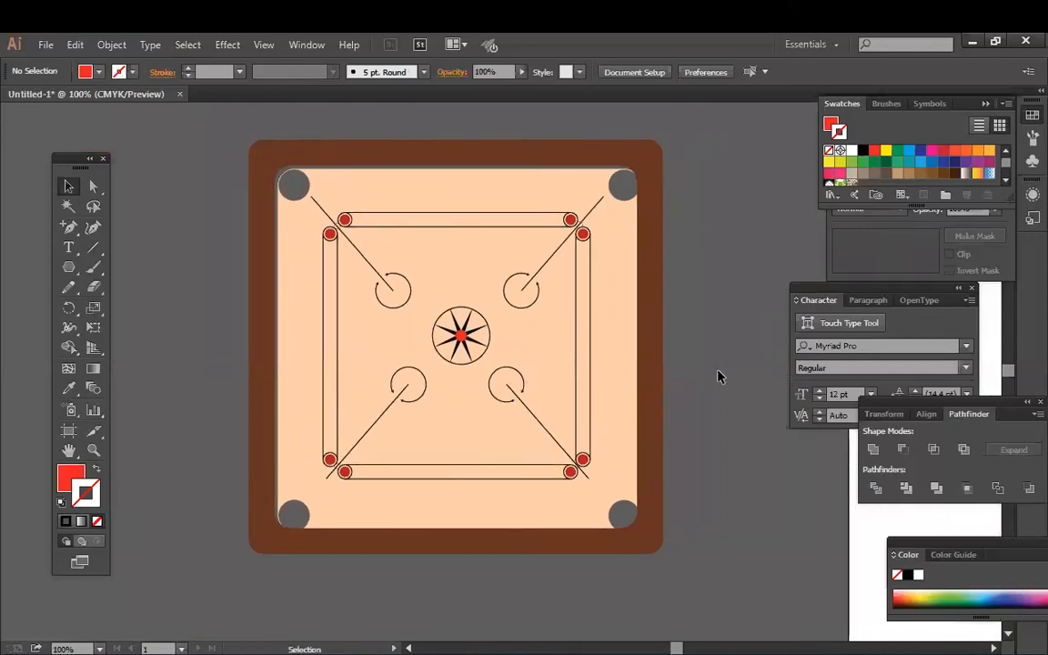